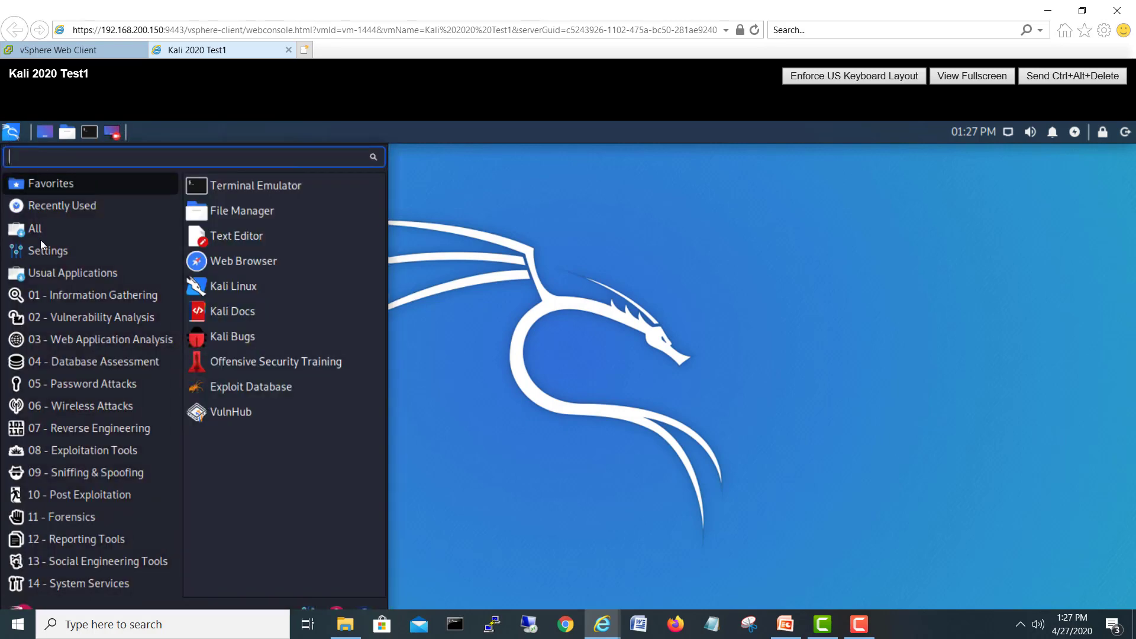
- Launch sparta from the Information Gathering tools and maximize the Legion window
{"action": "left_click", "coordinate": [122, 293]}
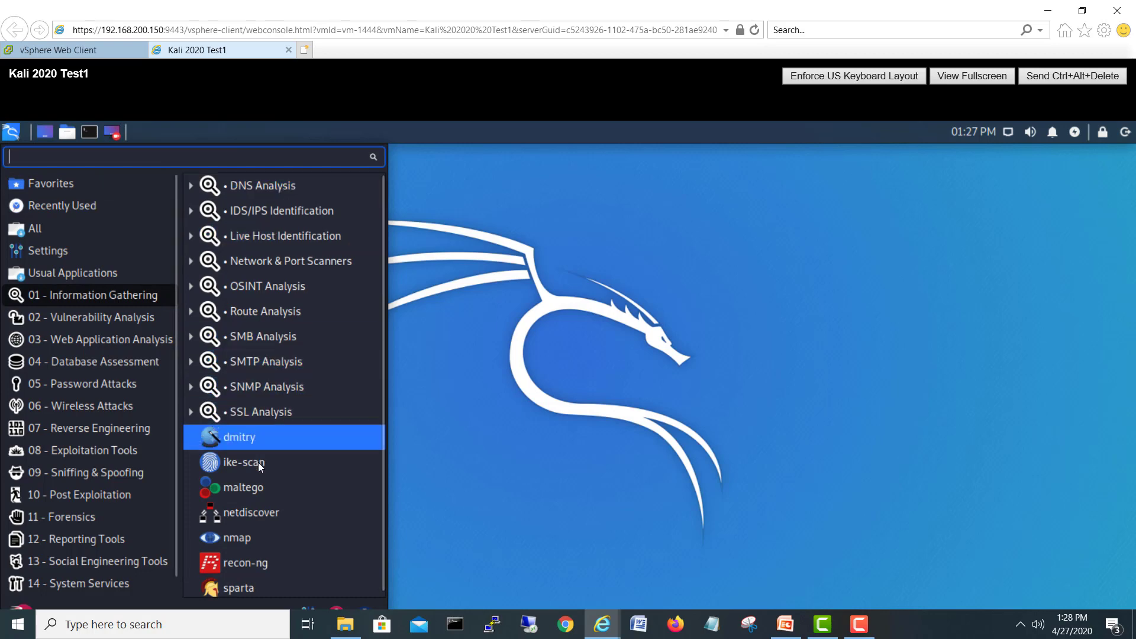
{"action": "left_click", "coordinate": [243, 585]}
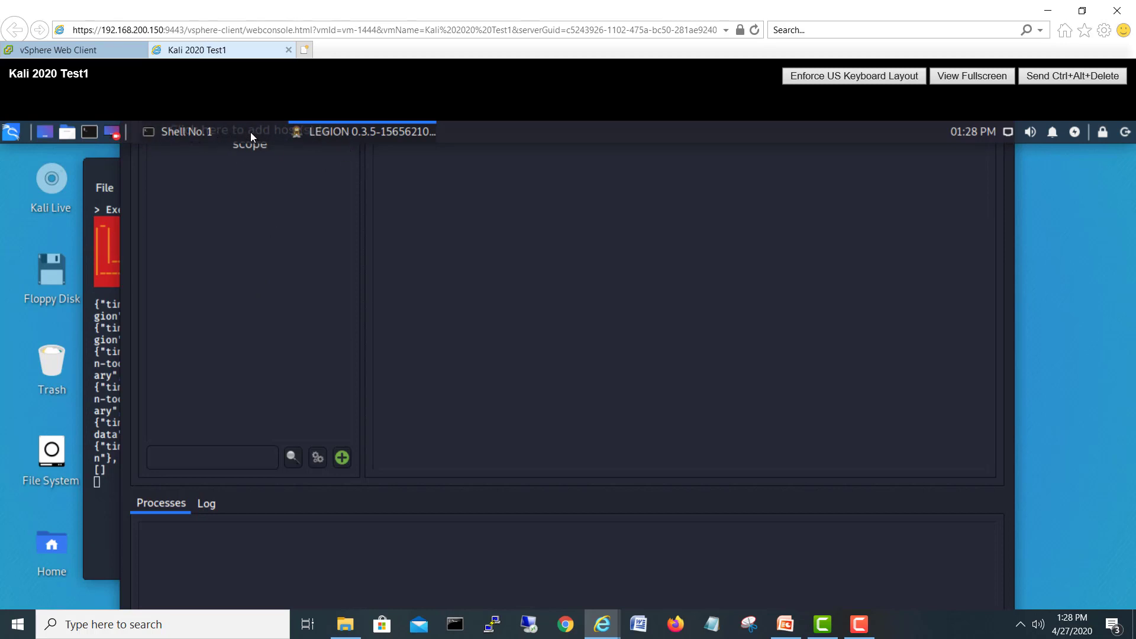
{"action": "right_click", "coordinate": [361, 131]}
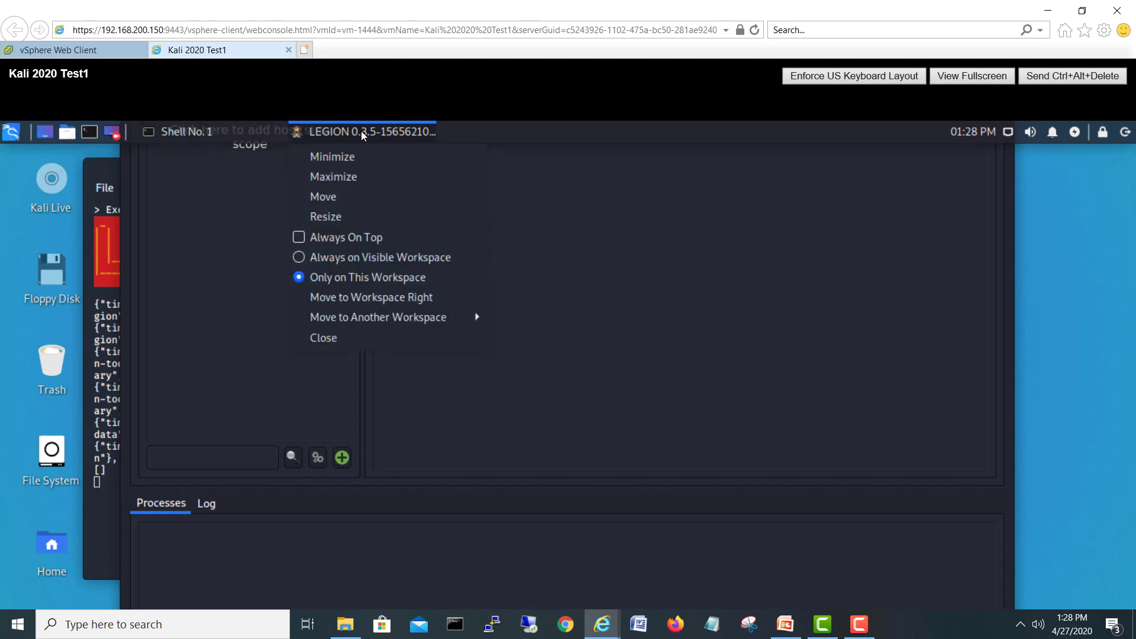
{"action": "left_click", "coordinate": [346, 176]}
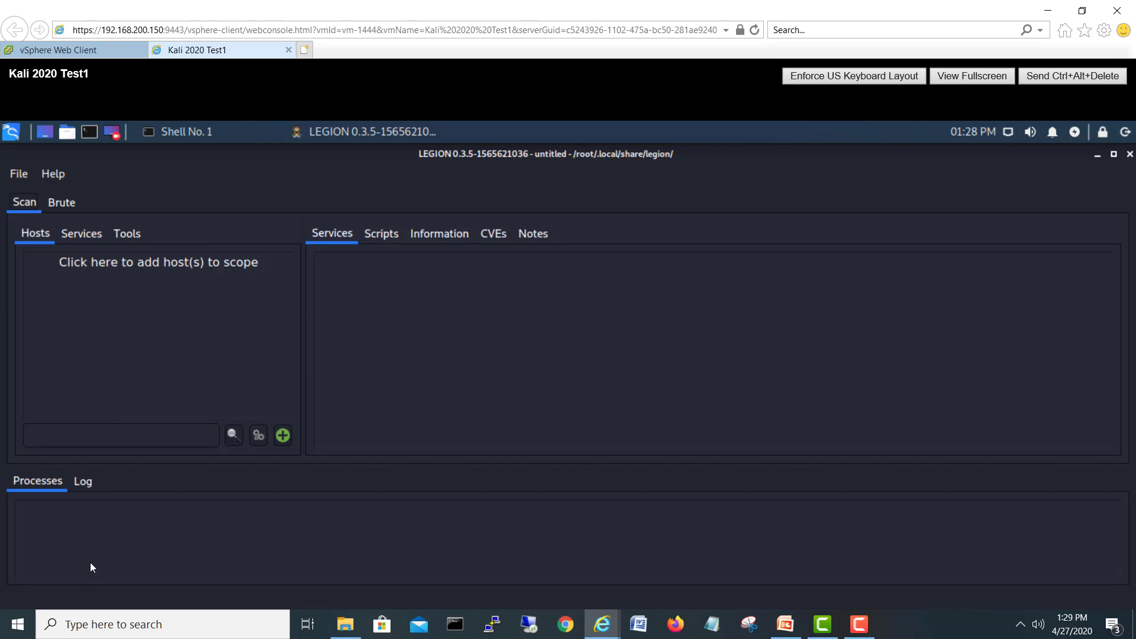
- Start adding a host to the scan scope, enter 192.168.200.102 as the target, and reposition the host dialog
{"action": "left_click", "coordinate": [158, 264]}
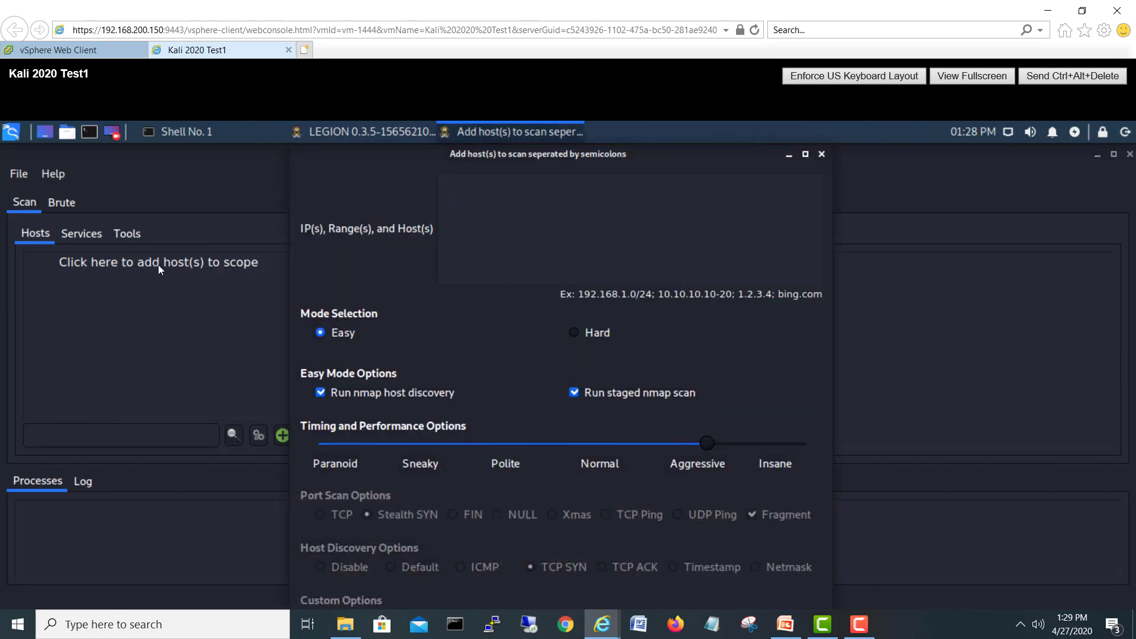
{"action": "type", "text": "192.168.200.102"}
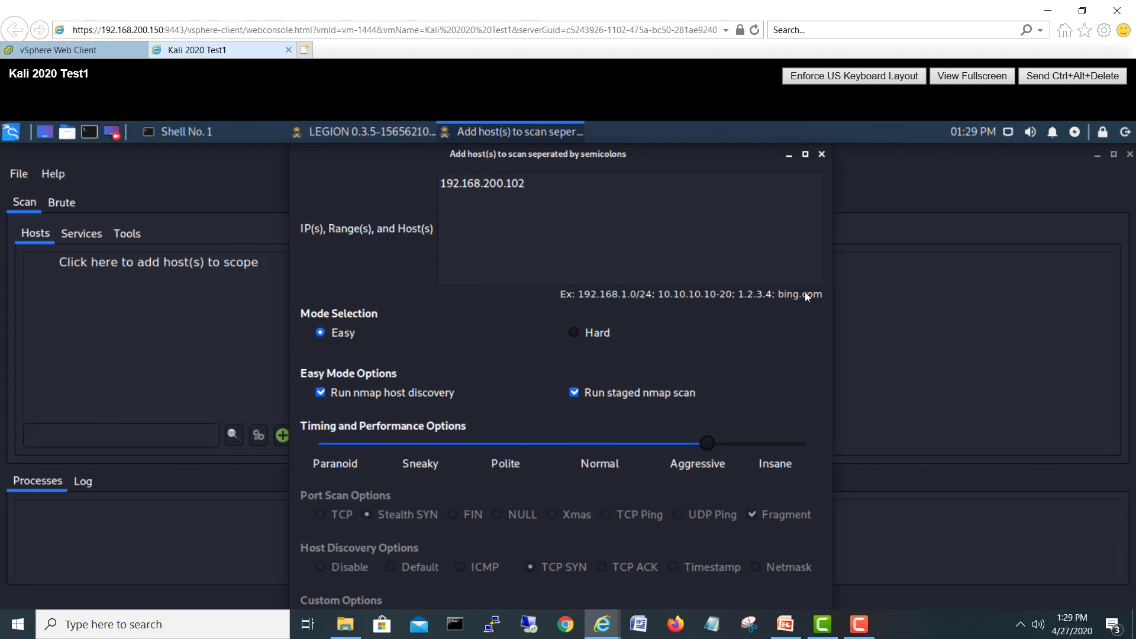
{"action": "left_click_drag", "start_coordinate": [652, 157], "coordinate": [622, 149]}
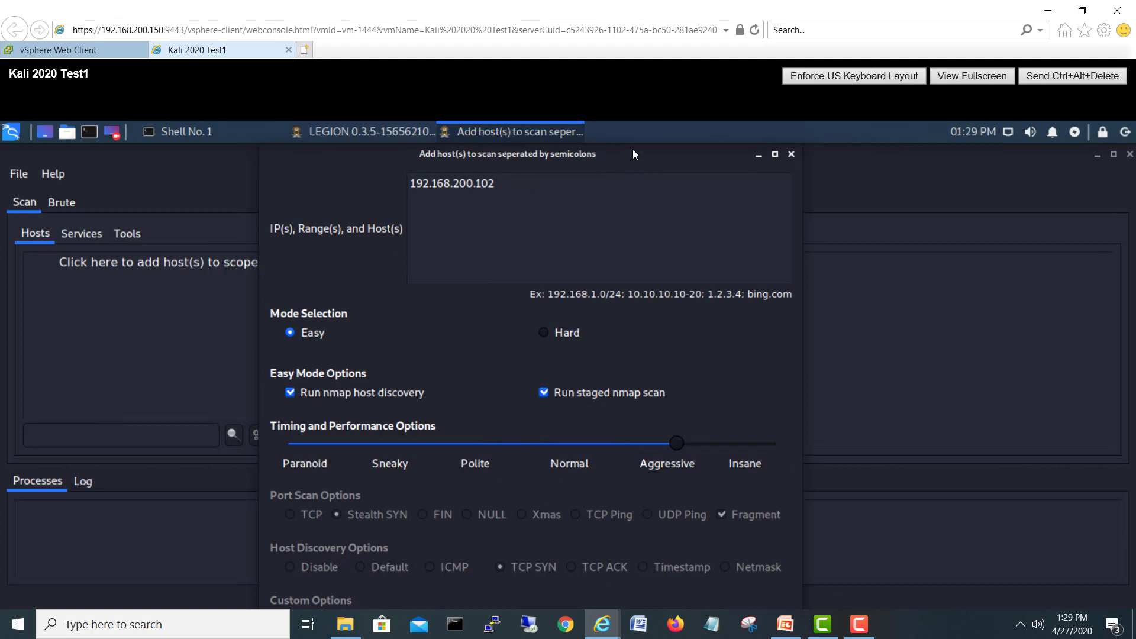
{"action": "left_click_drag", "start_coordinate": [640, 163], "coordinate": [644, 164]}
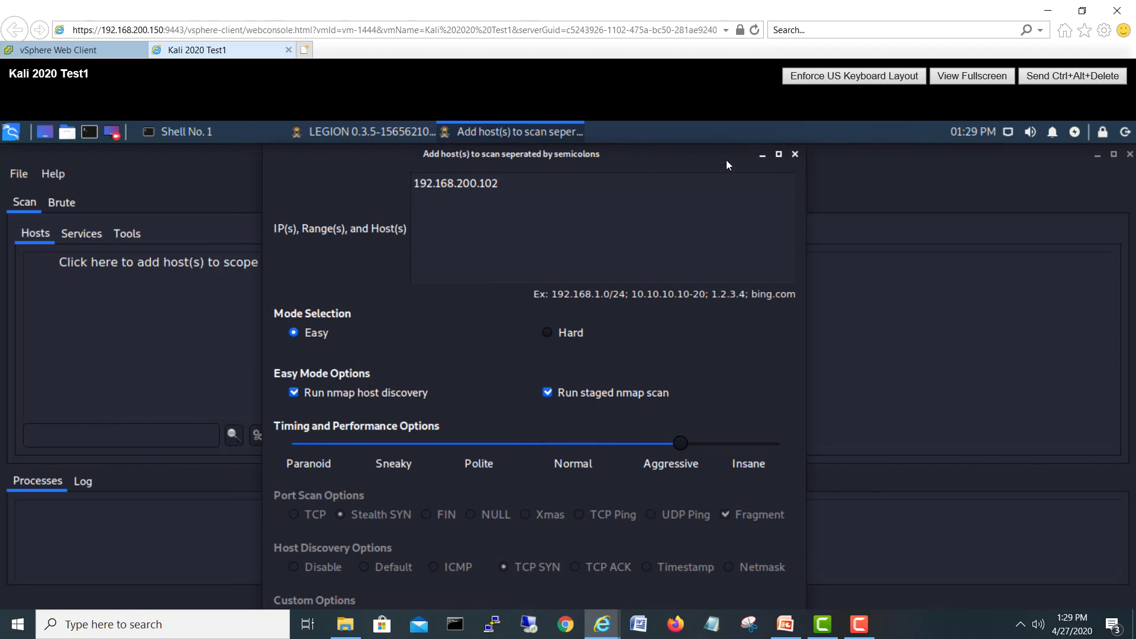
{"action": "left_click_drag", "start_coordinate": [815, 147], "coordinate": [817, 146]}
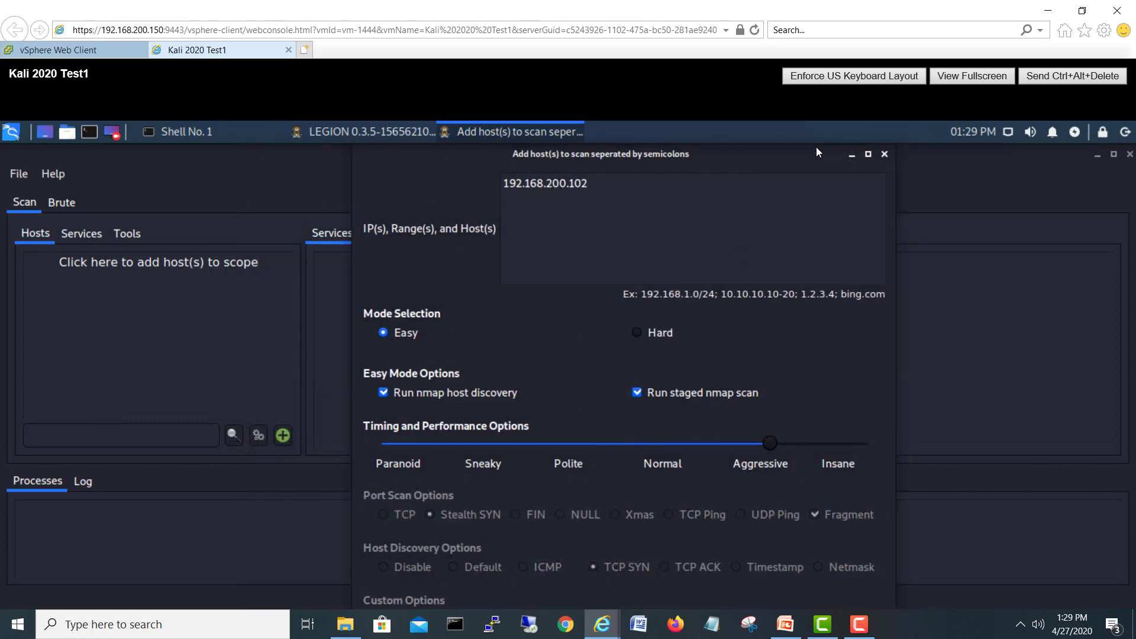
- Minimize the main Legion window and change the Kali display resolution to 1360x768, closing the display settings
{"action": "left_click", "coordinate": [1097, 155]}
{"action": "left_click", "coordinate": [1097, 154]}
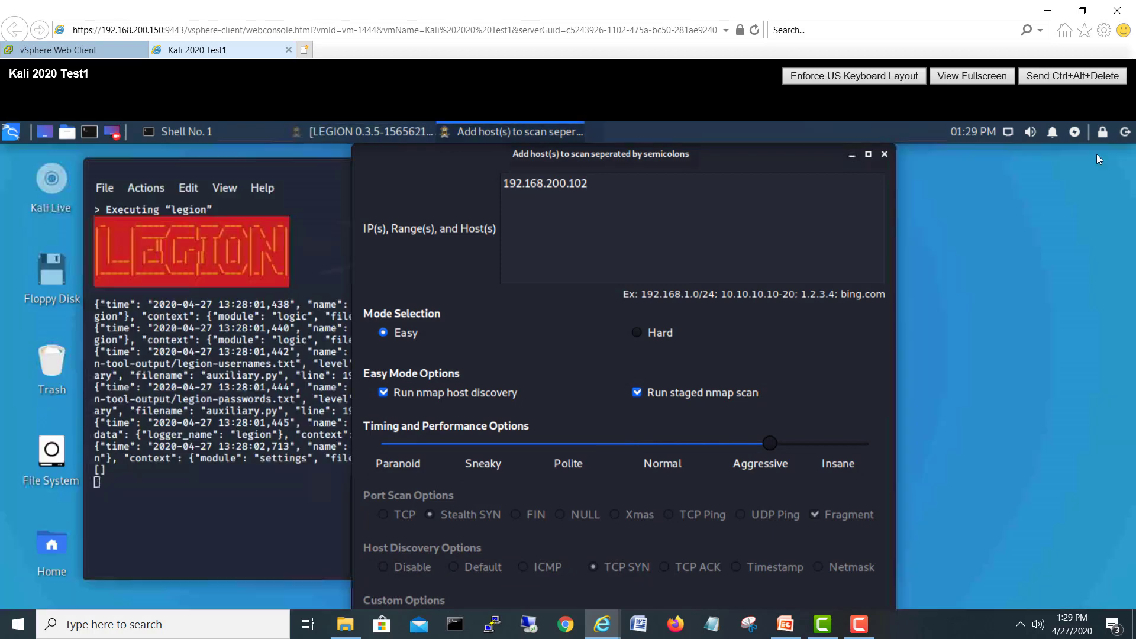
{"action": "right_click", "coordinate": [915, 244]}
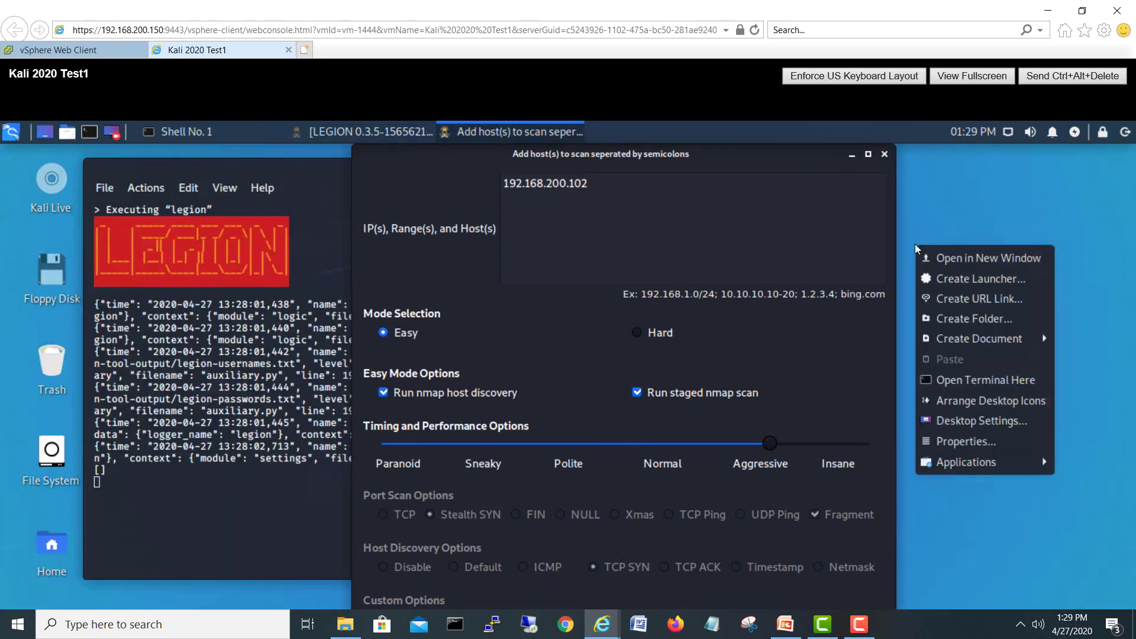
{"action": "left_click", "coordinate": [9, 140]}
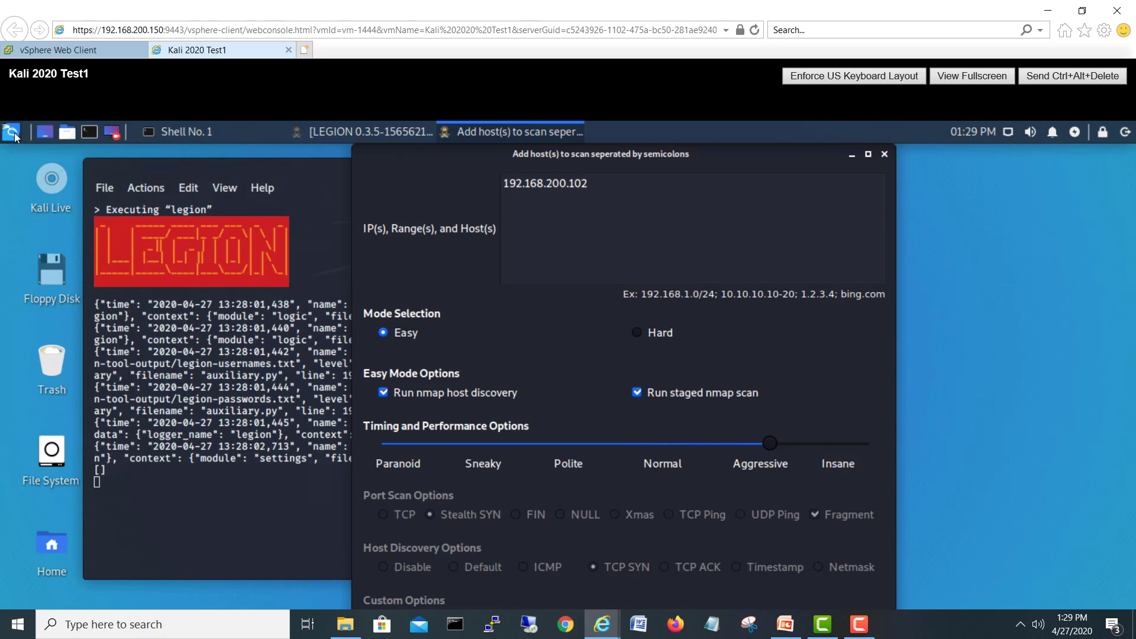
{"action": "left_click", "coordinate": [11, 134]}
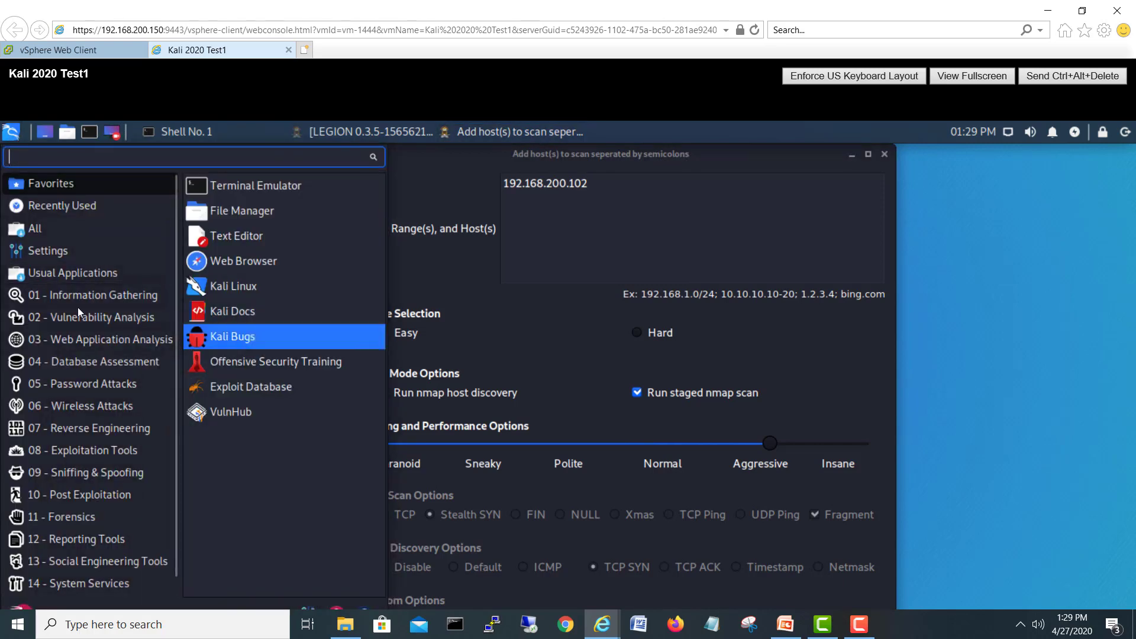
{"action": "left_click", "coordinate": [69, 250]}
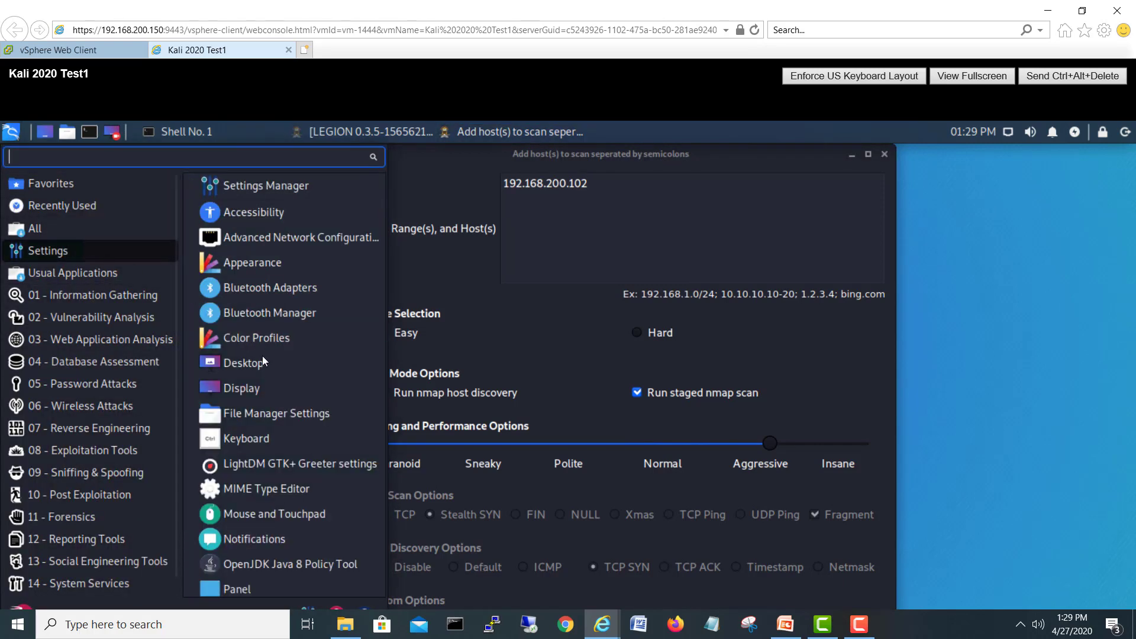
{"action": "left_click", "coordinate": [258, 389]}
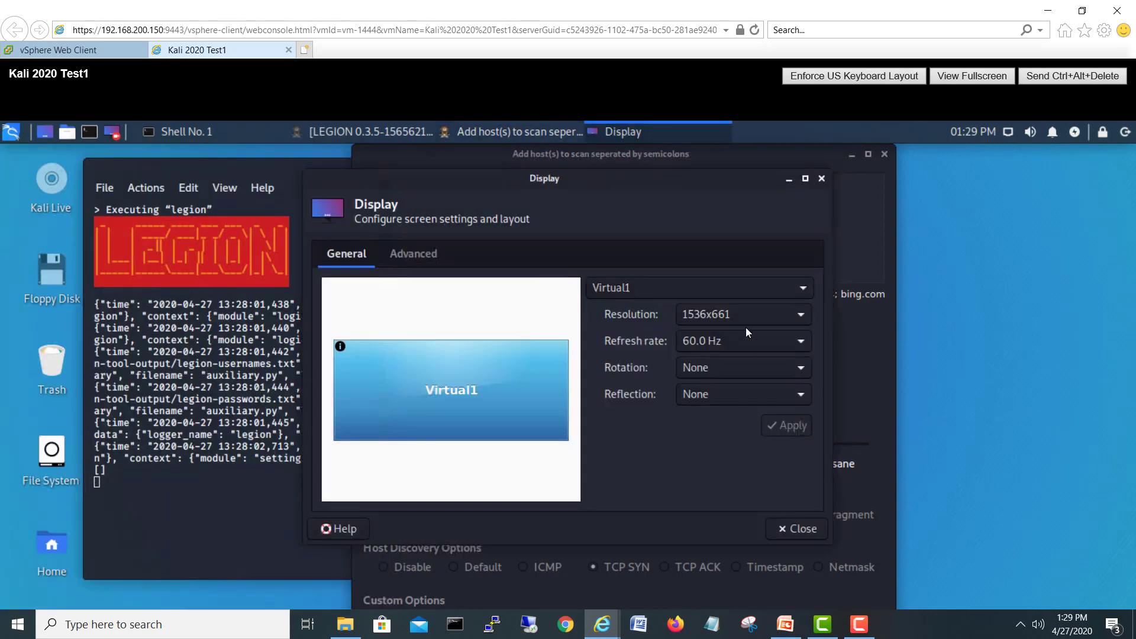
{"action": "left_click", "coordinate": [731, 311]}
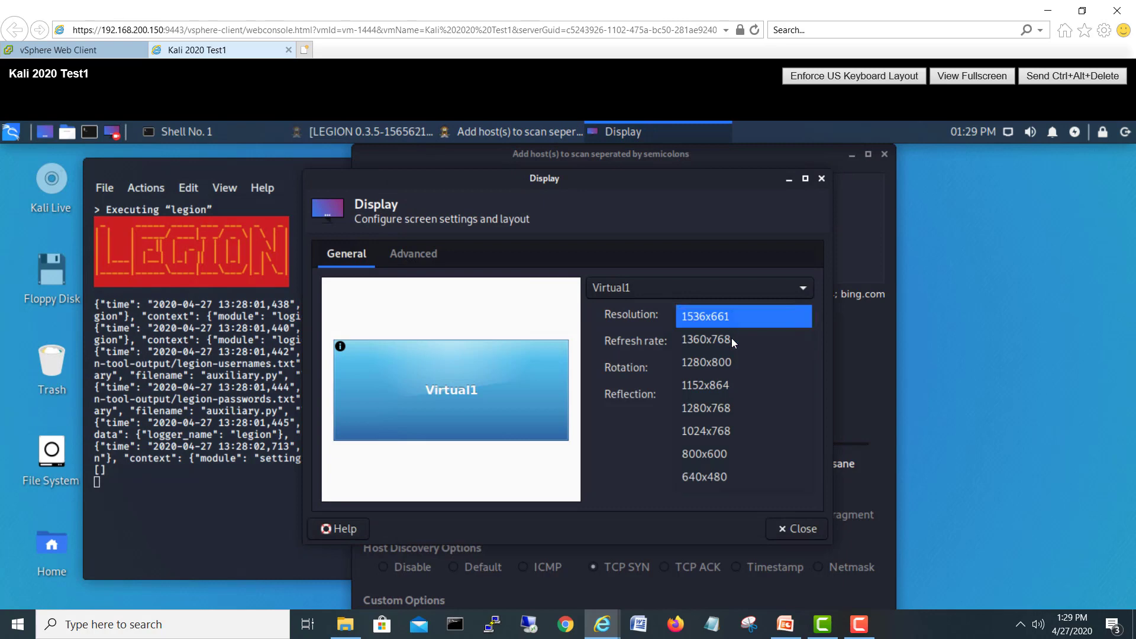
{"action": "left_click", "coordinate": [731, 338]}
{"action": "left_click", "coordinate": [787, 434]}
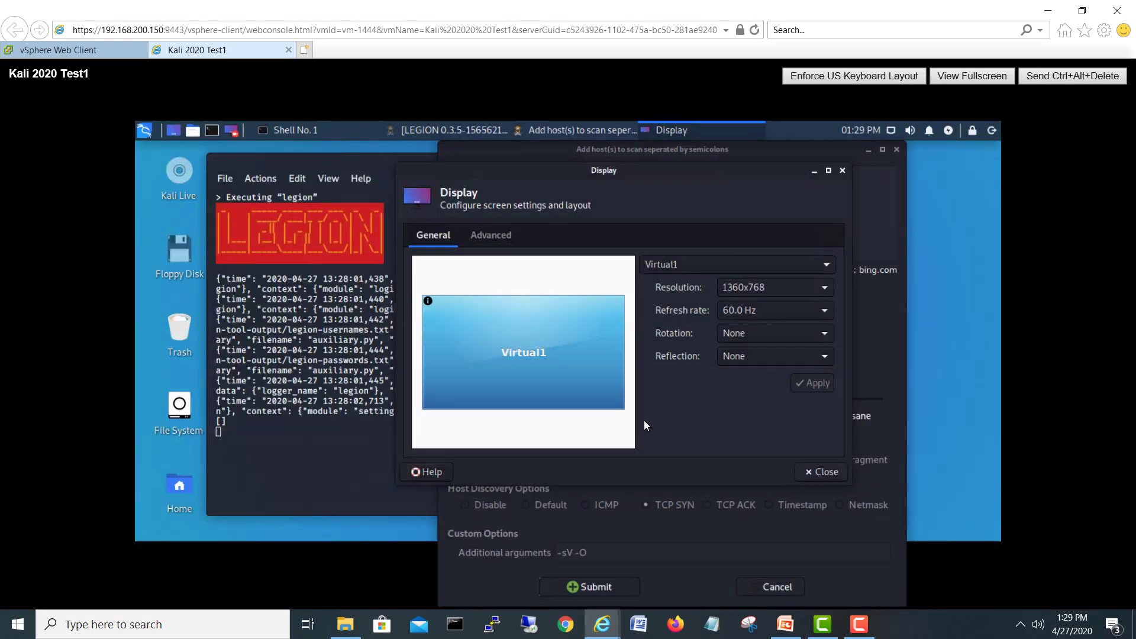
{"action": "key", "text": "Escape"}
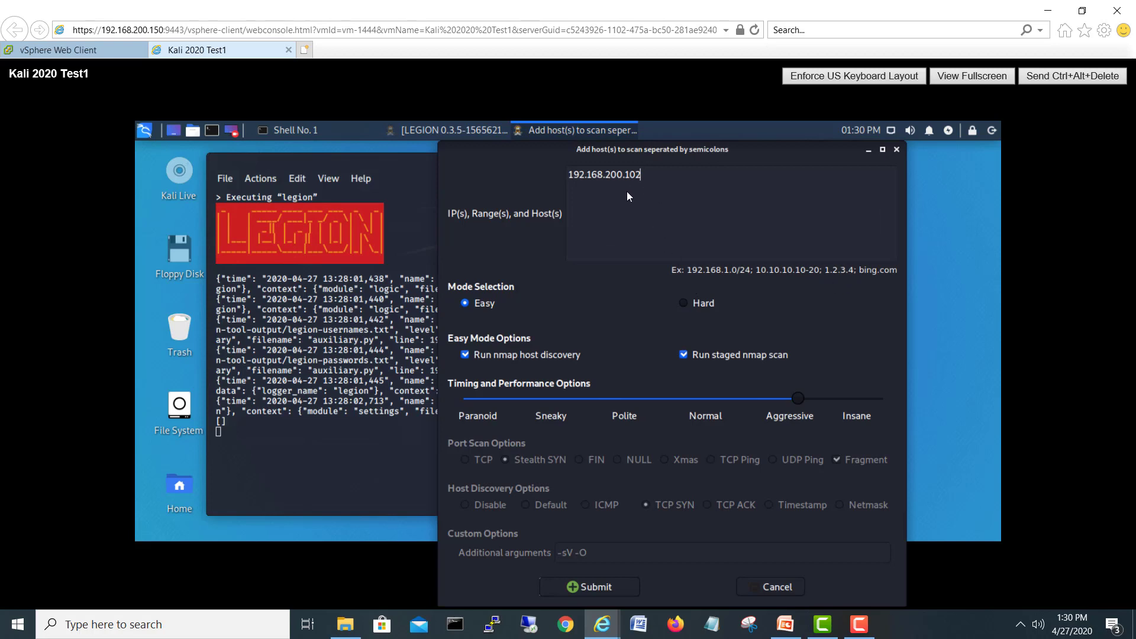
- Submit the scan of 192.168.200.102 in easy mode and bring the main Legion window back to the front
{"action": "left_click", "coordinate": [614, 582]}
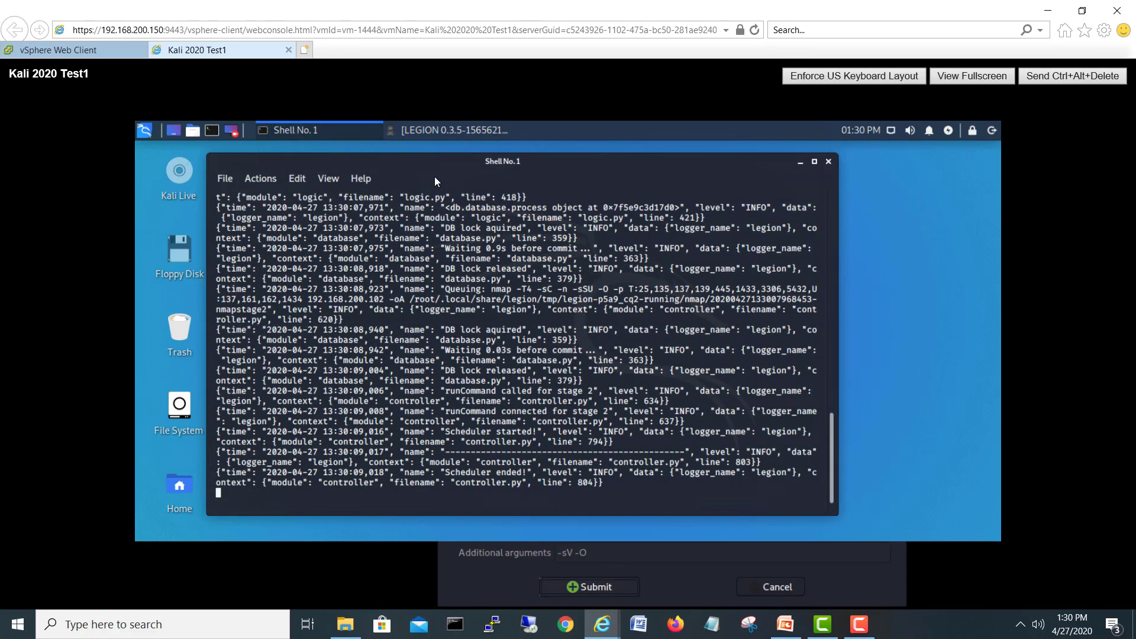
{"action": "left_click", "coordinate": [430, 132]}
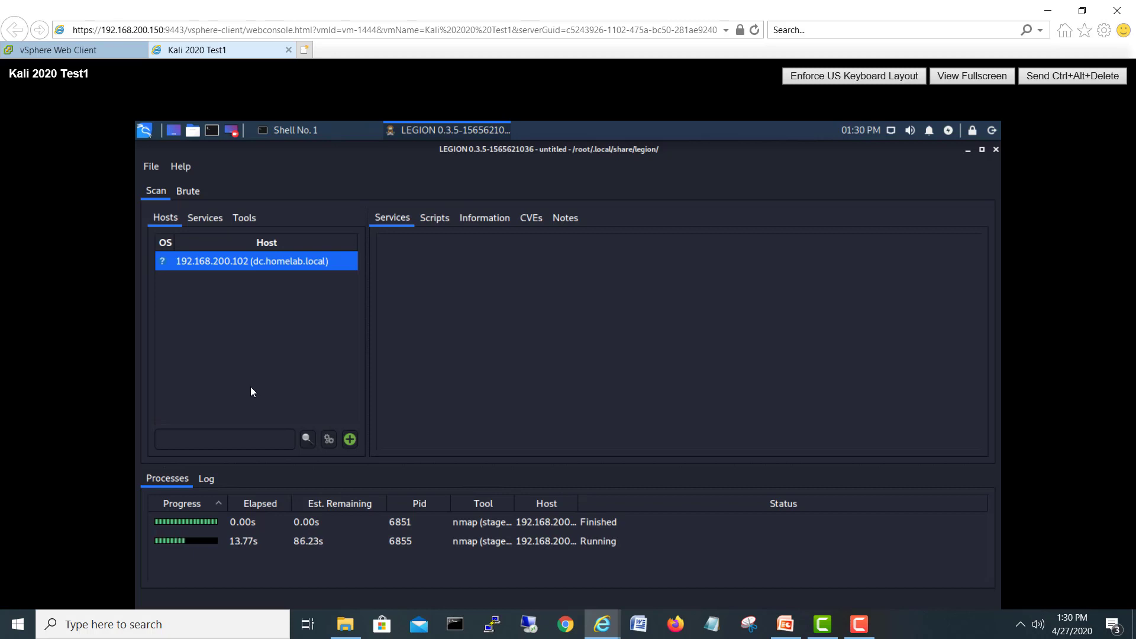
- Add 192.168.200.1 as another scan target and submit it with the default easy mode options
{"action": "left_click", "coordinate": [353, 439]}
{"action": "key", "text": "BackSpace"}
{"action": "key", "text": "BackSpace"}
{"action": "key", "text": "BackSpace"}
{"action": "key", "text": "BackSpace"}
{"action": "type", "text": ".168.200.1"}
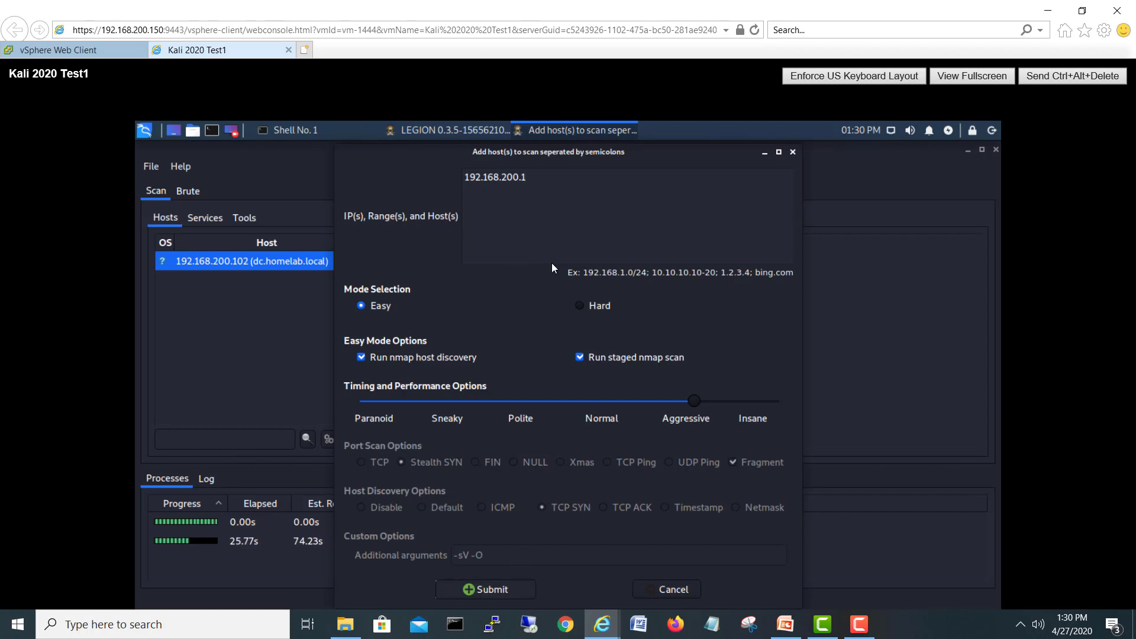
{"action": "left_click", "coordinate": [504, 588]}
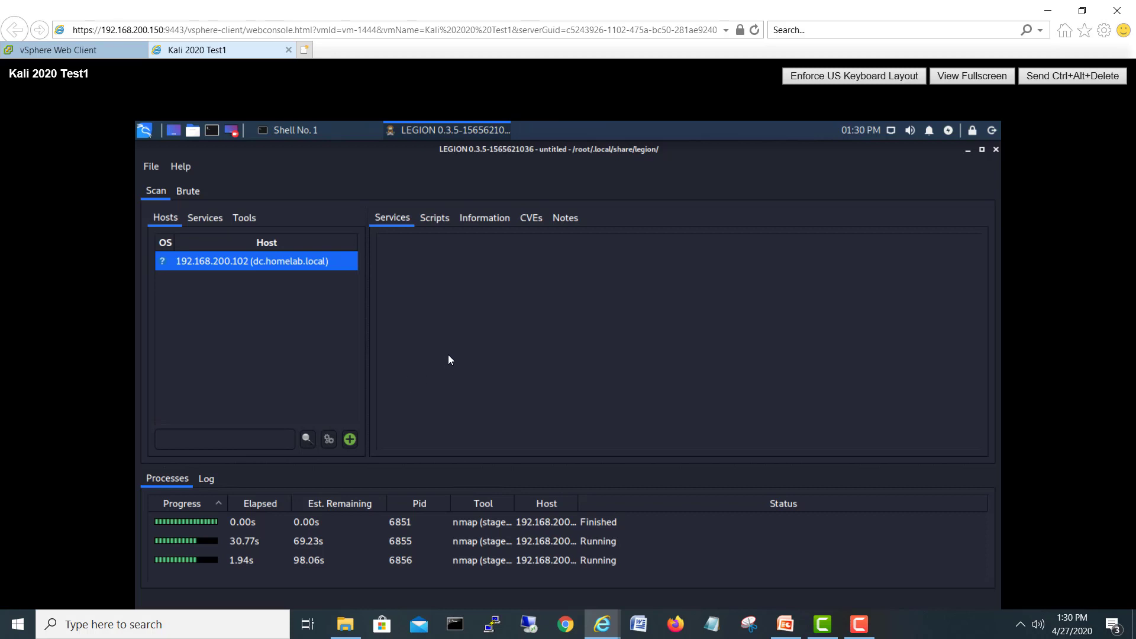
- Examine the services discovered across the scan and the open ports of host 192.168.200.102
{"action": "left_click", "coordinate": [207, 218]}
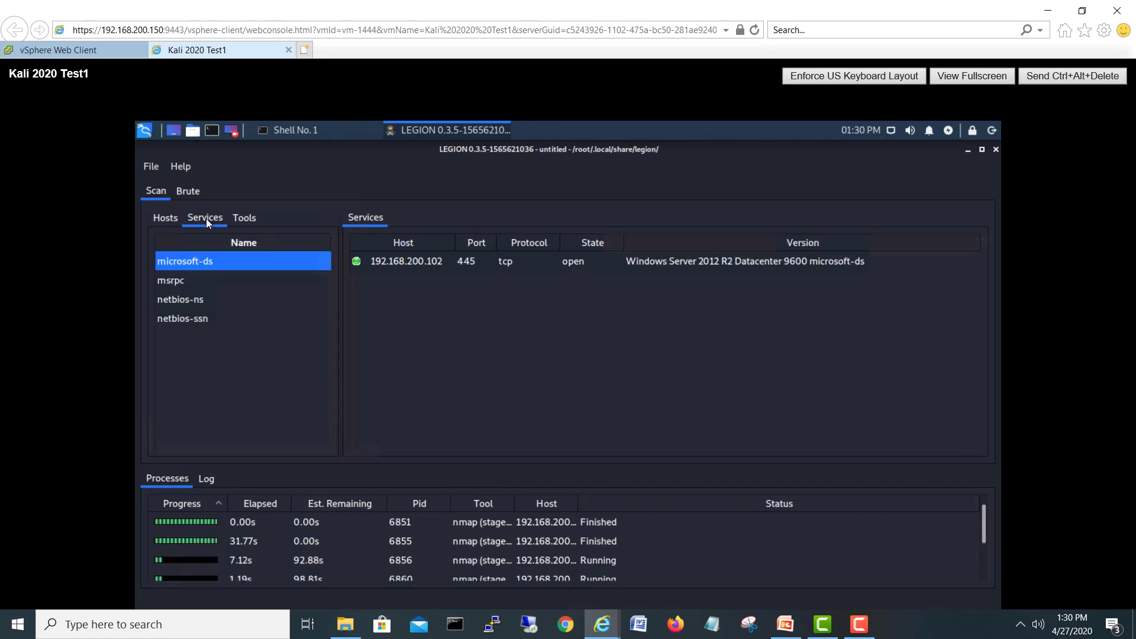
{"action": "left_click", "coordinate": [170, 220]}
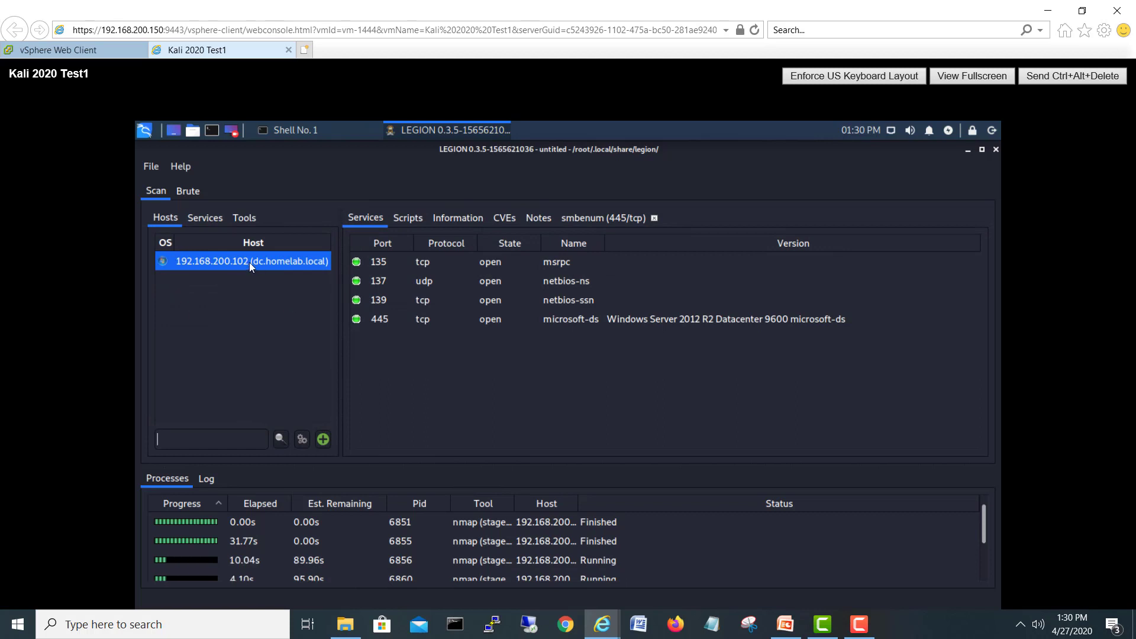
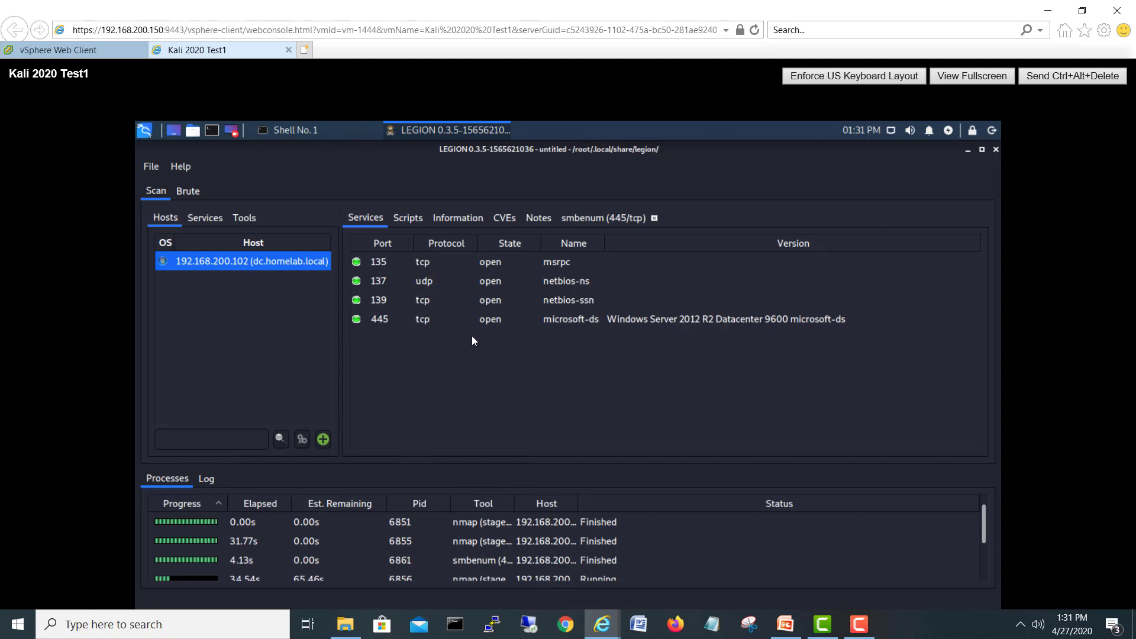
- Examine the host's script results from nbstat through smb2-time, widening the Script column to read the full names
{"action": "left_click", "coordinate": [409, 217]}
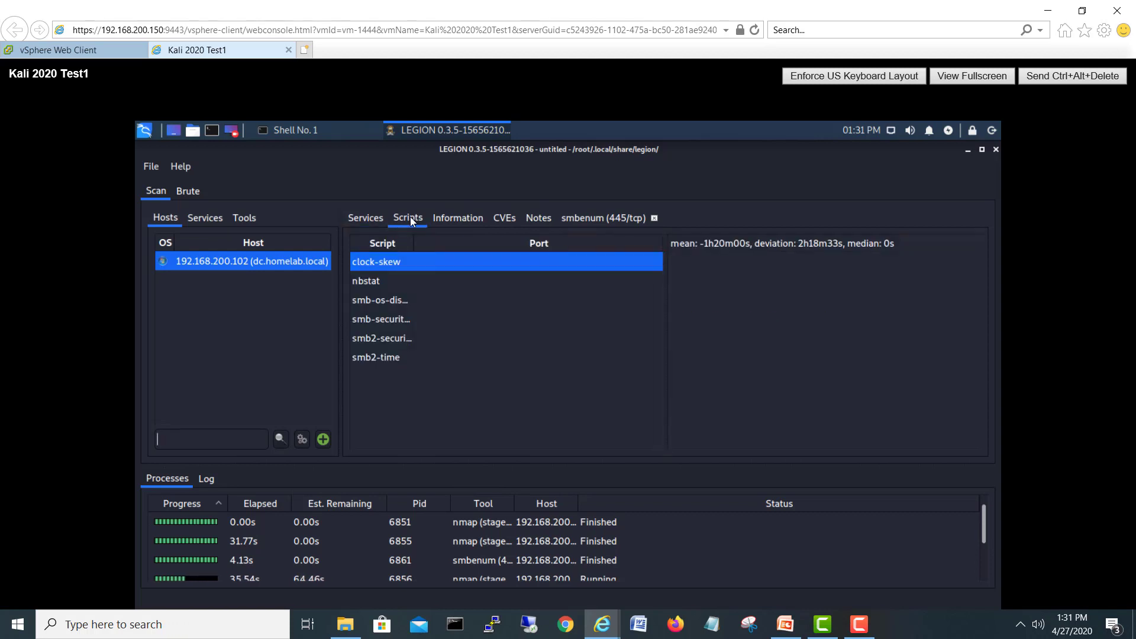
{"action": "left_click", "coordinate": [392, 286]}
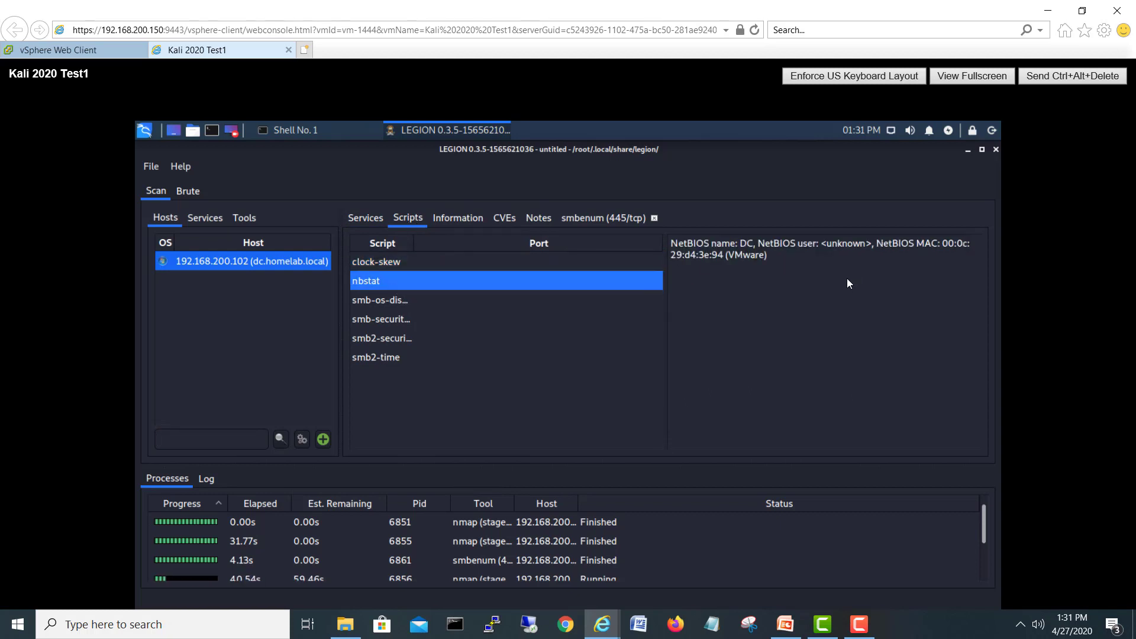
{"action": "left_click", "coordinate": [366, 300]}
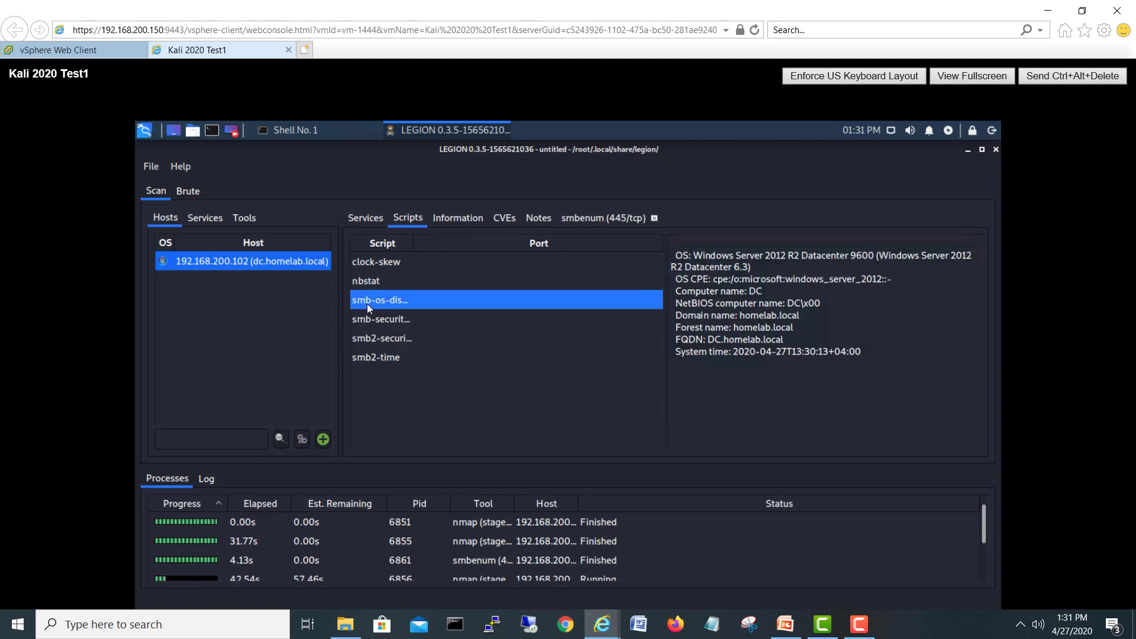
{"action": "left_click_drag", "start_coordinate": [415, 241], "coordinate": [468, 250]}
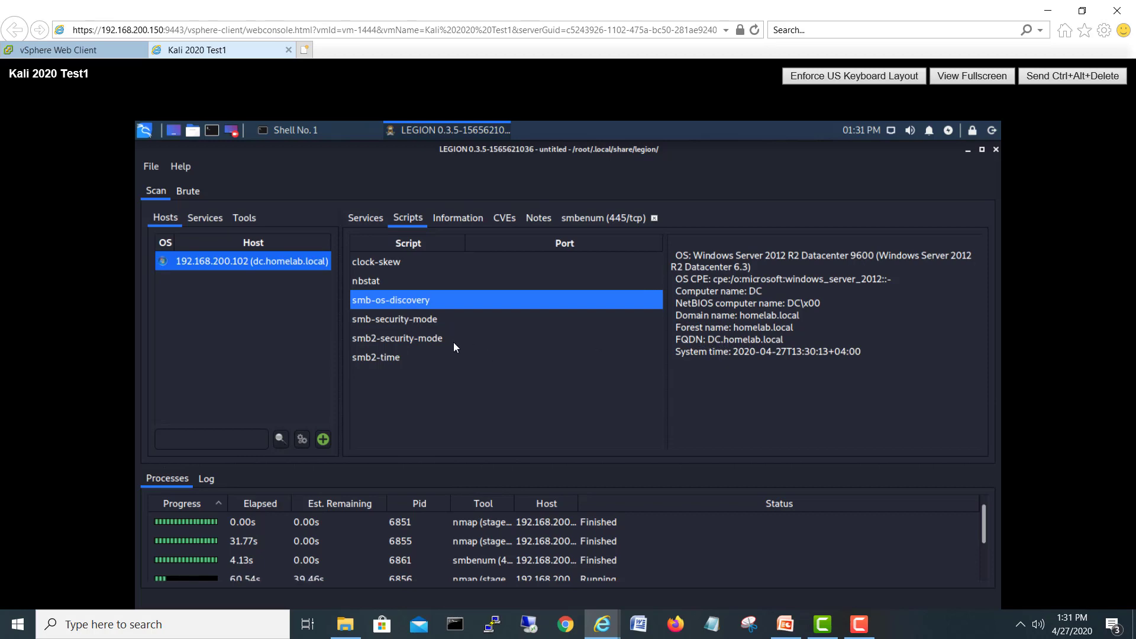
{"action": "left_click", "coordinate": [420, 320]}
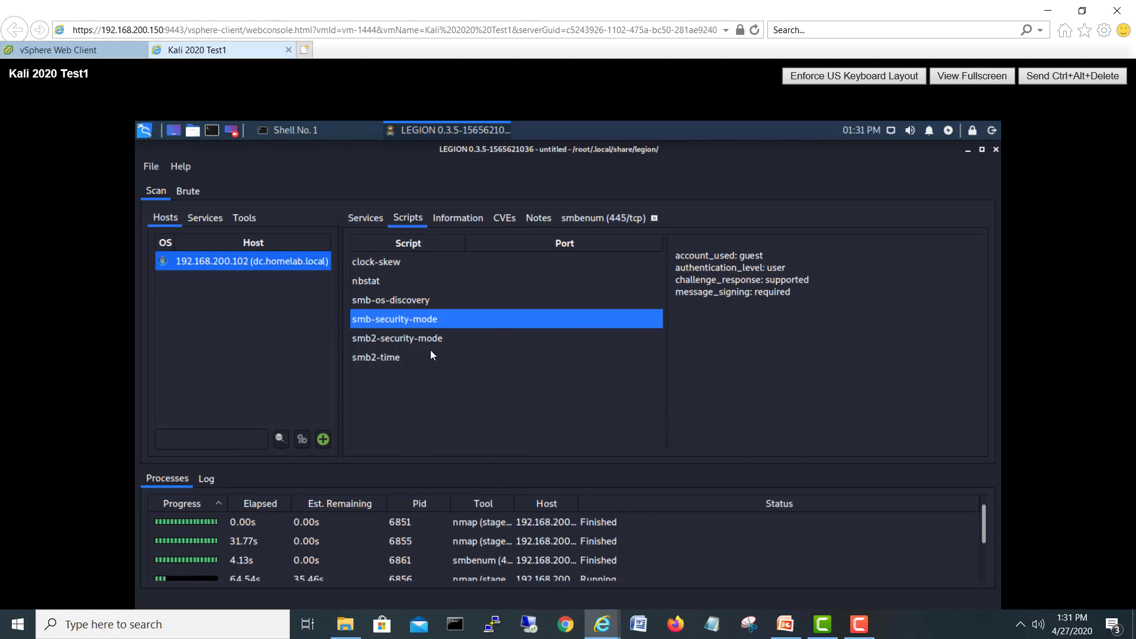
{"action": "left_click", "coordinate": [416, 341]}
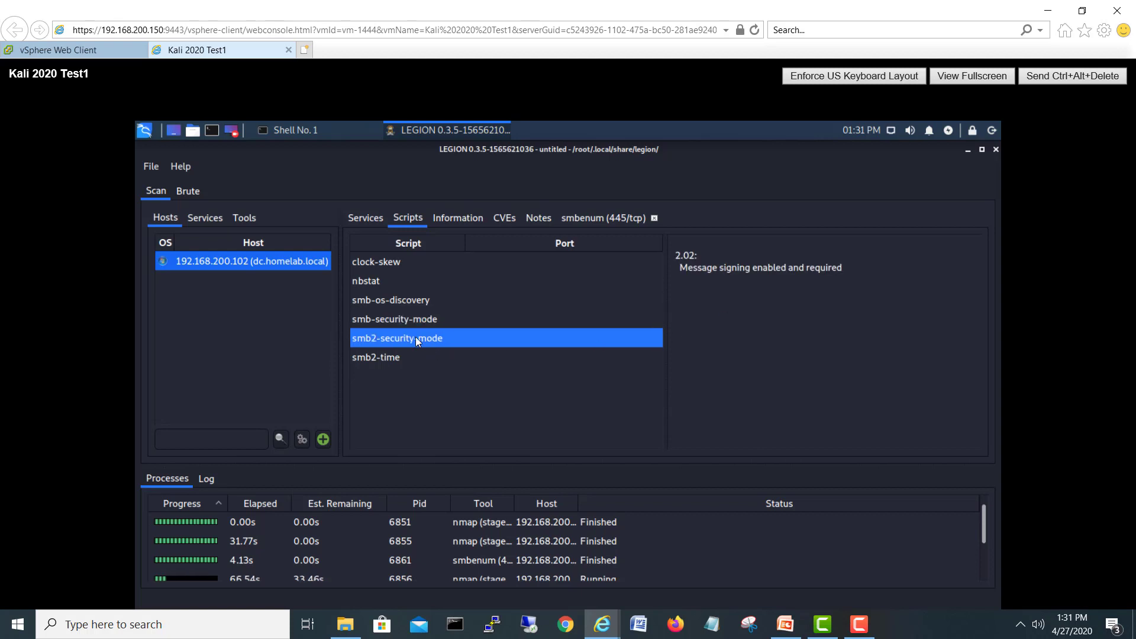
{"action": "left_click", "coordinate": [381, 360]}
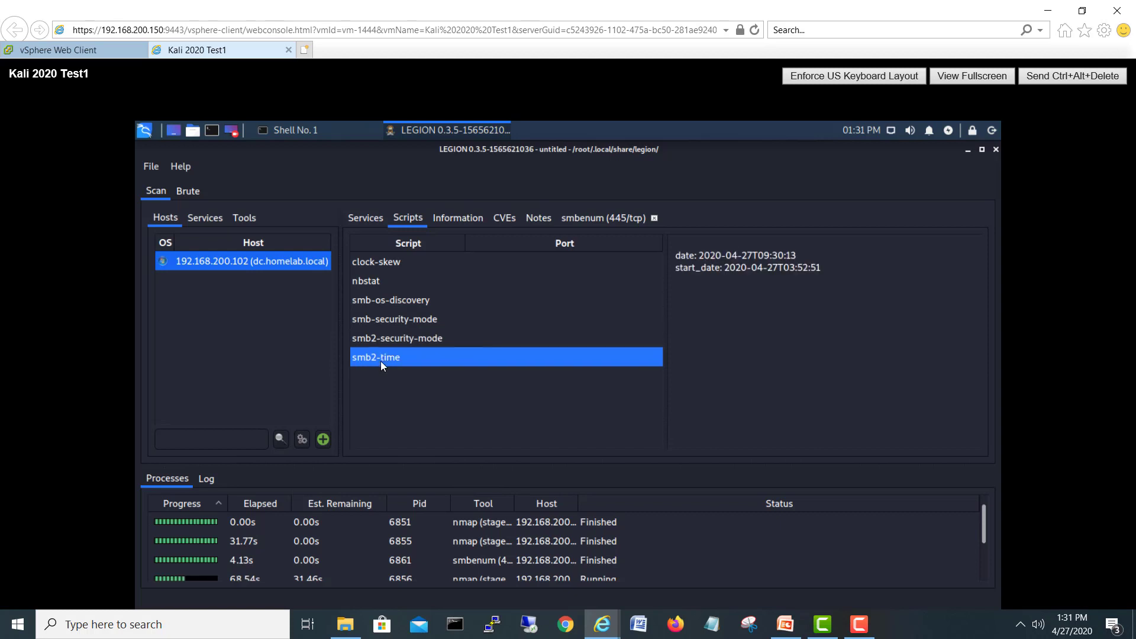
- Examine the status, address and operating system information of host 192.168.200.102, and check its CVEs
{"action": "left_click", "coordinate": [458, 221]}
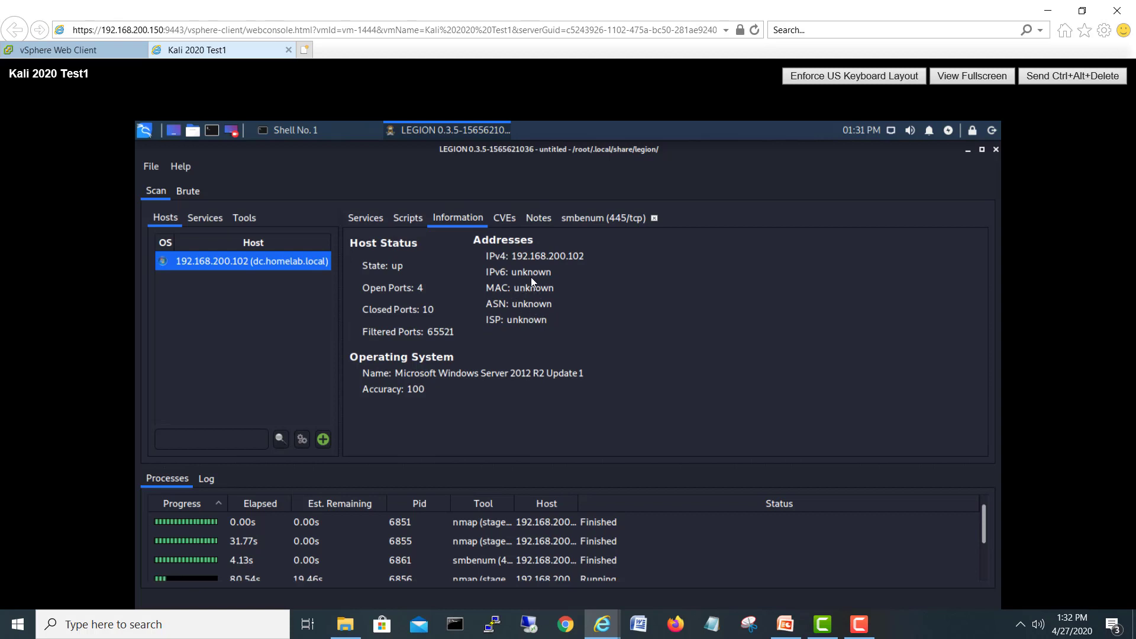
{"action": "left_click", "coordinate": [510, 220]}
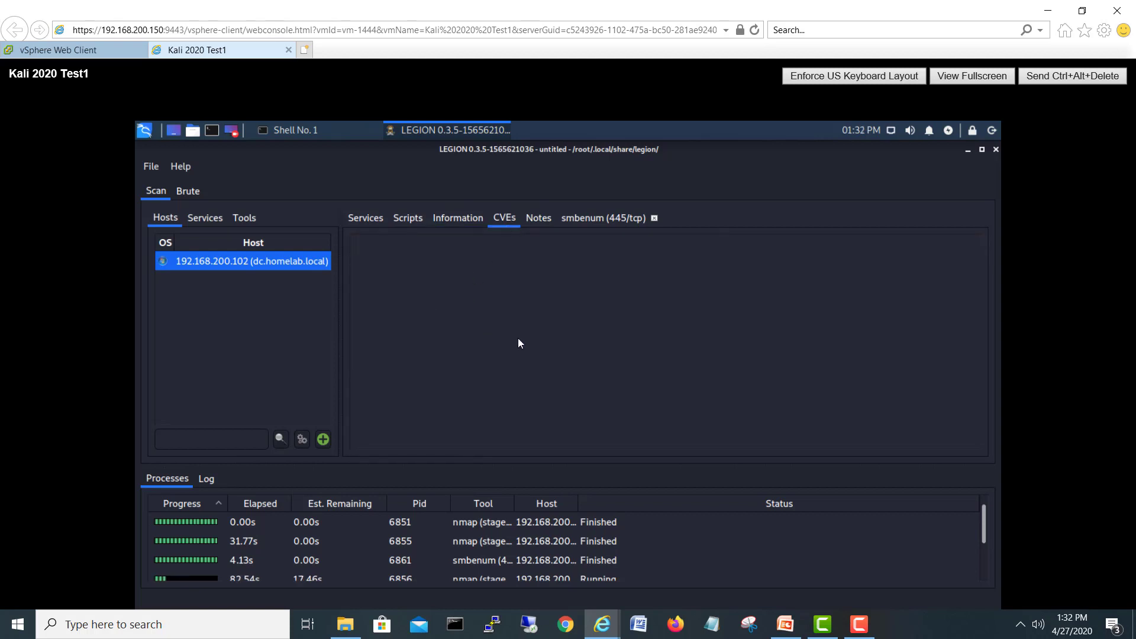
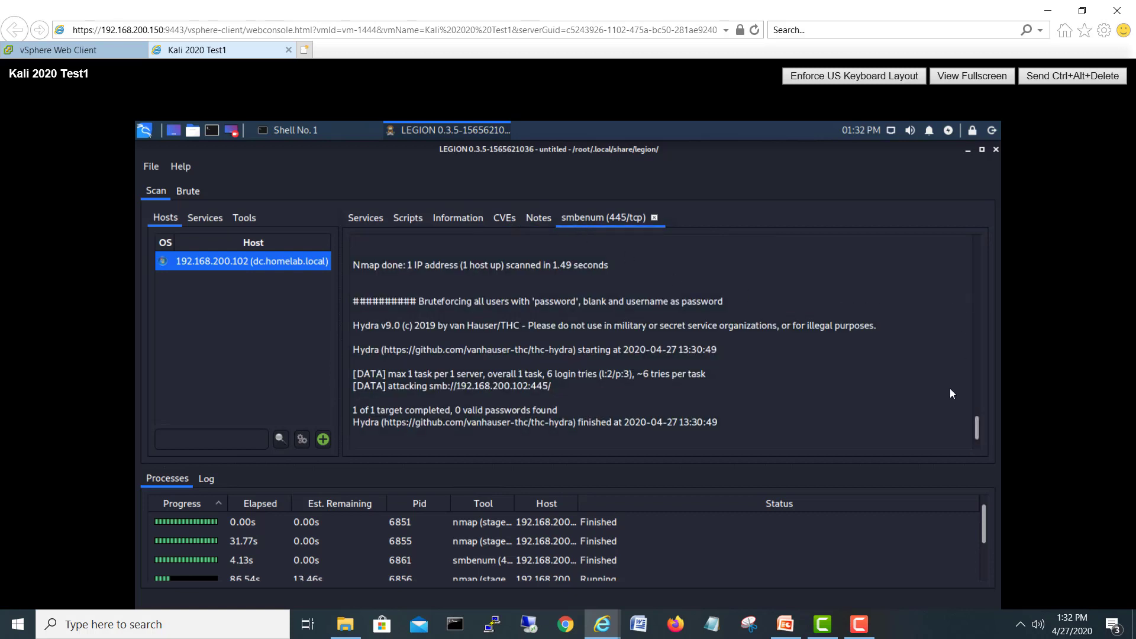
- Review the smbenum output for host 192.168.200.102, and check the scan-wide service and tool results
{"action": "left_click_drag", "start_coordinate": [976, 431], "coordinate": [982, 402]}
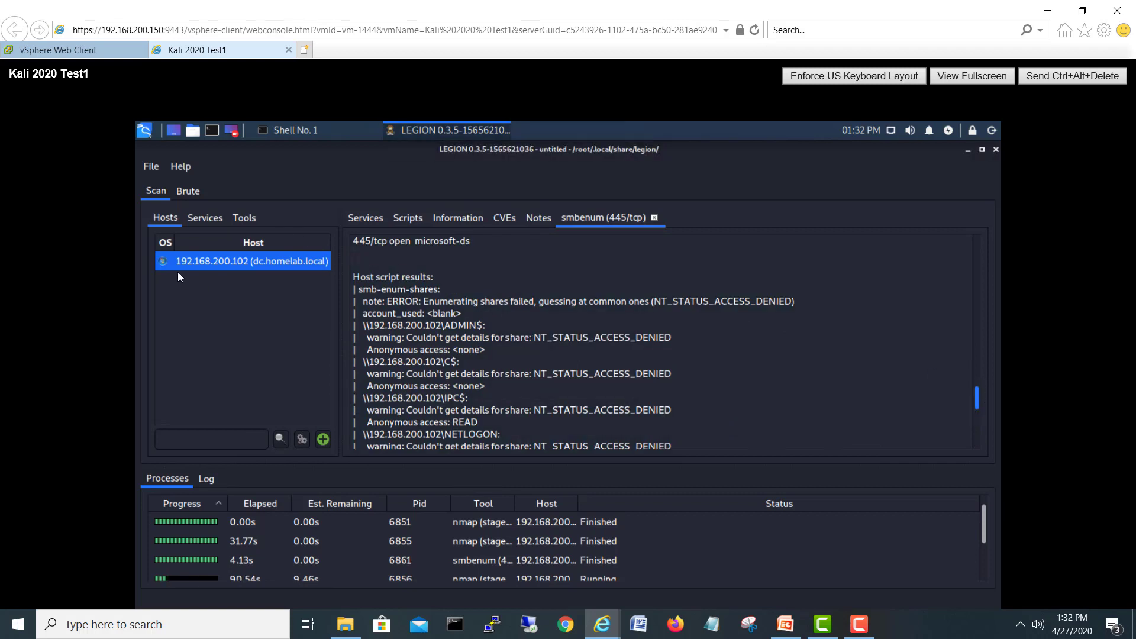
{"action": "left_click", "coordinate": [197, 220]}
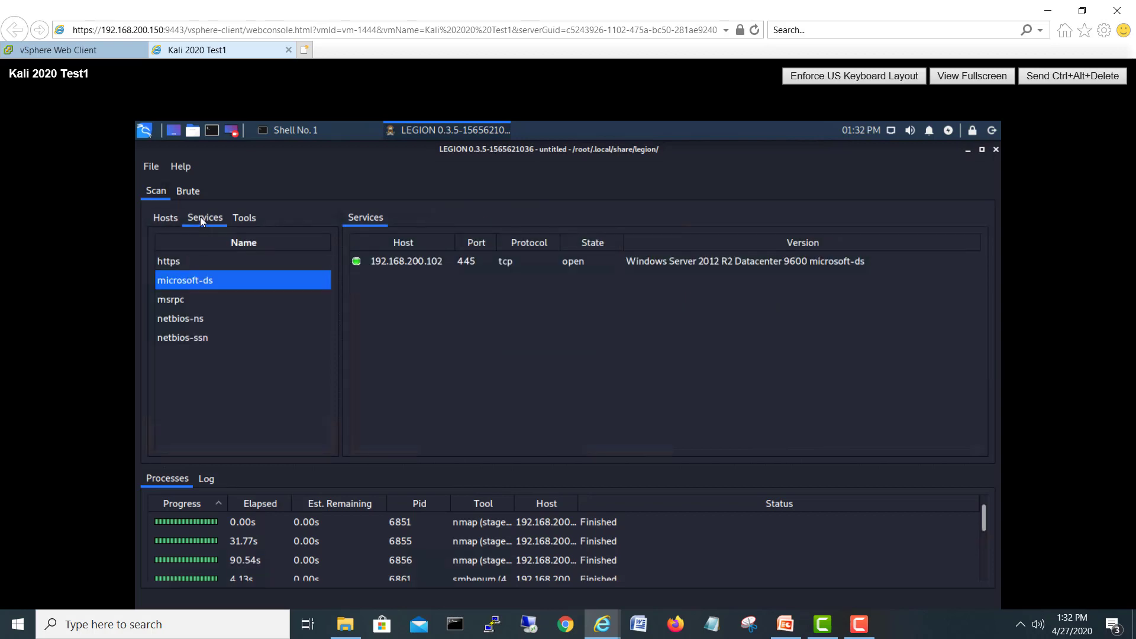
{"action": "left_click", "coordinate": [253, 217]}
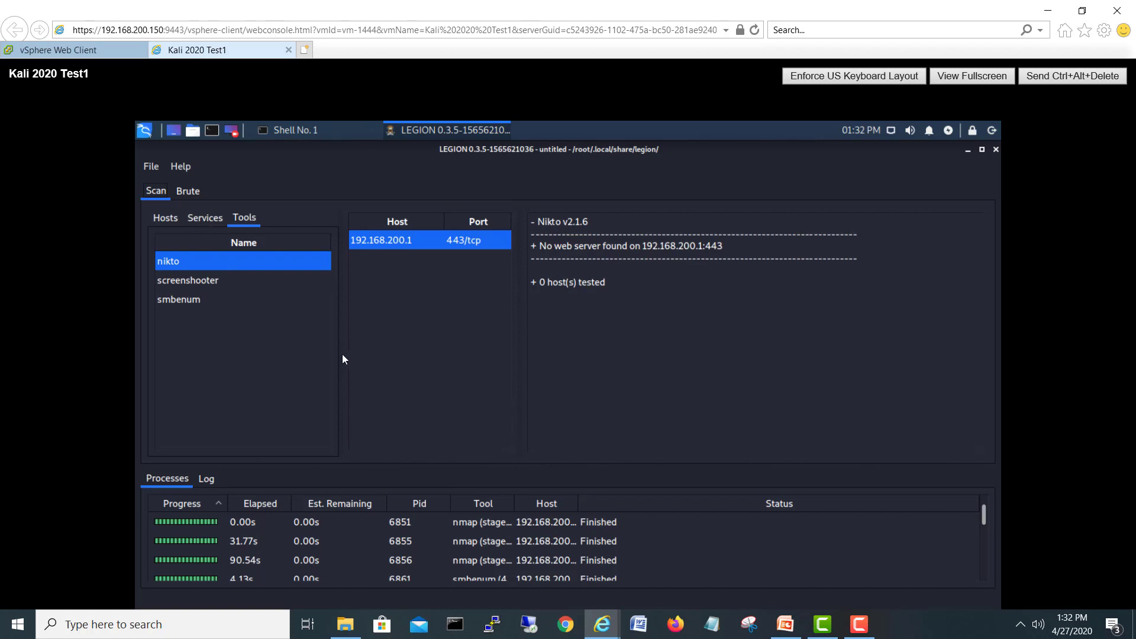
- Check the open ports of hosts 192.168.200.1 and 192.168.200.102, and widen the process list's Host and Tool columns to show full entries
{"action": "left_click", "coordinate": [170, 217]}
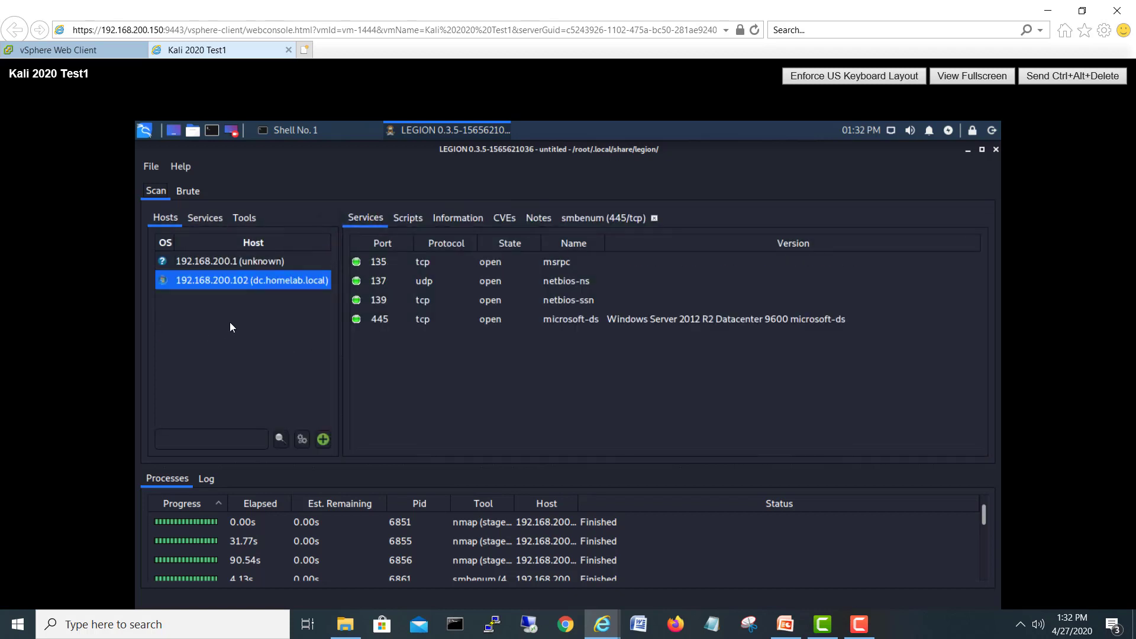
{"action": "left_click", "coordinate": [223, 262]}
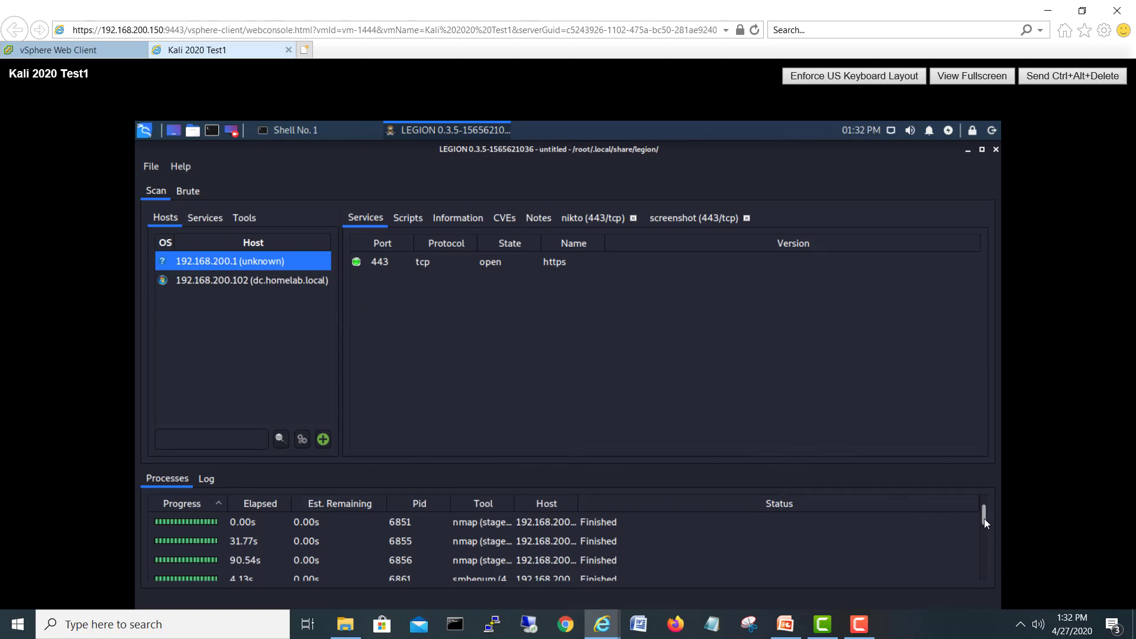
{"action": "left_click_drag", "start_coordinate": [982, 515], "coordinate": [984, 593]}
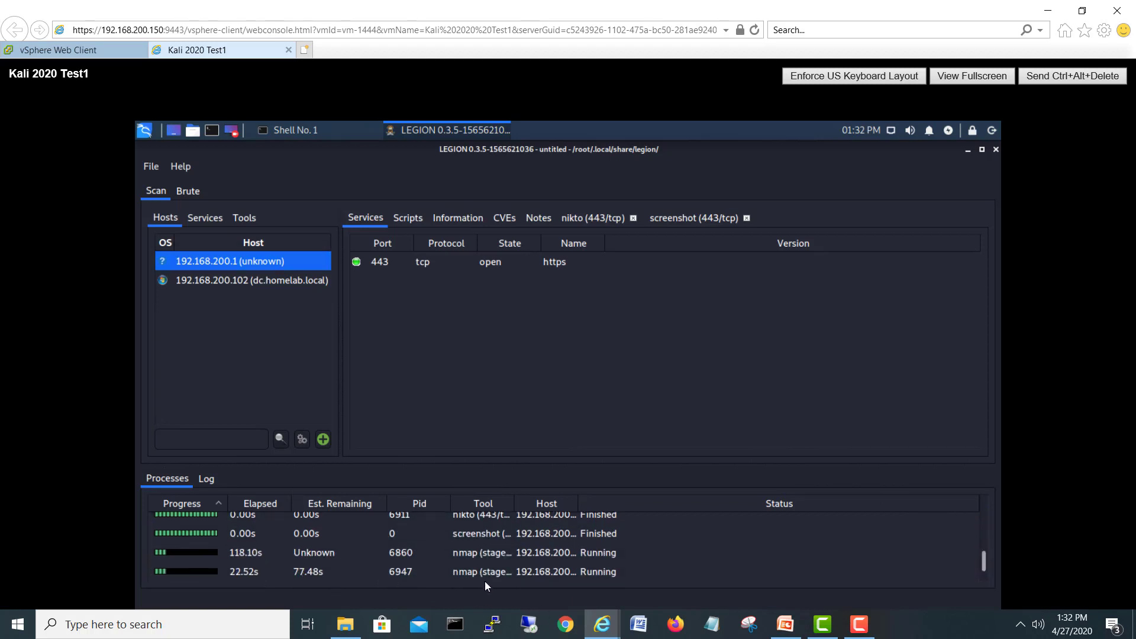
{"action": "left_click_drag", "start_coordinate": [578, 501], "coordinate": [630, 503]}
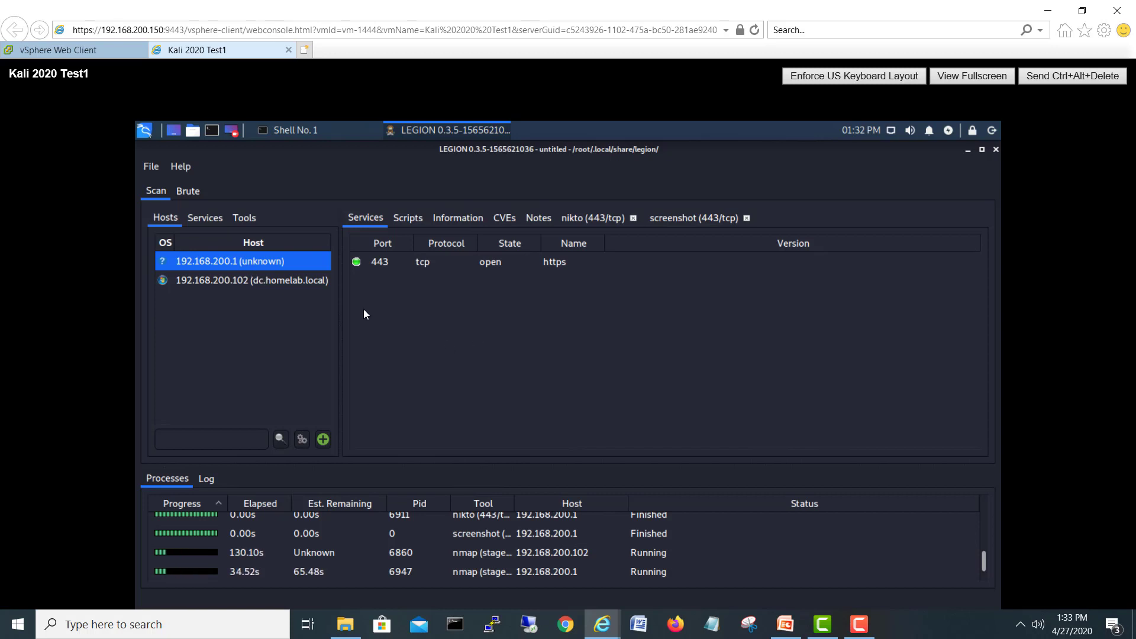
{"action": "left_click", "coordinate": [283, 287]}
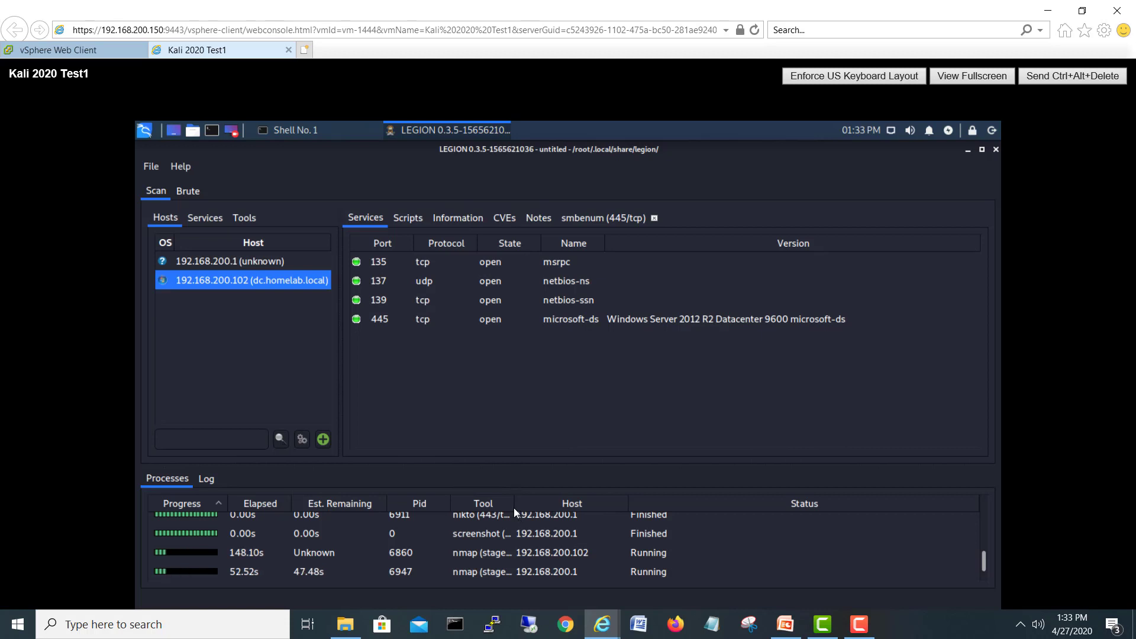
{"action": "left_click_drag", "start_coordinate": [514, 507], "coordinate": [557, 507]}
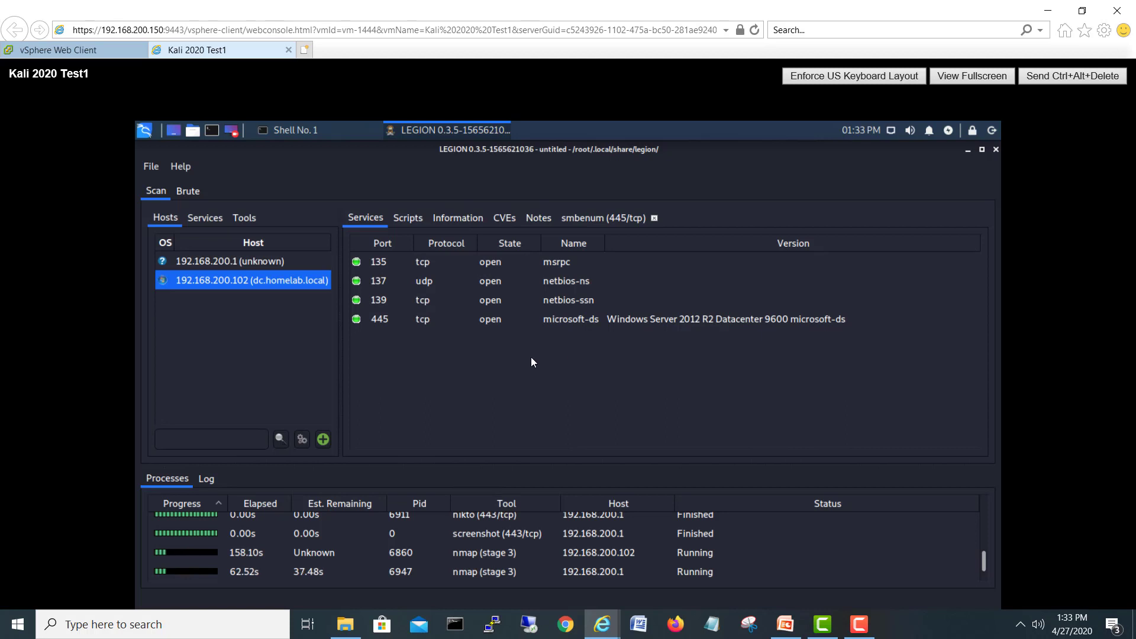
- Recheck the open ports of host 192.168.200.1 and look through the process list down to the running scans
{"action": "left_click", "coordinate": [264, 262]}
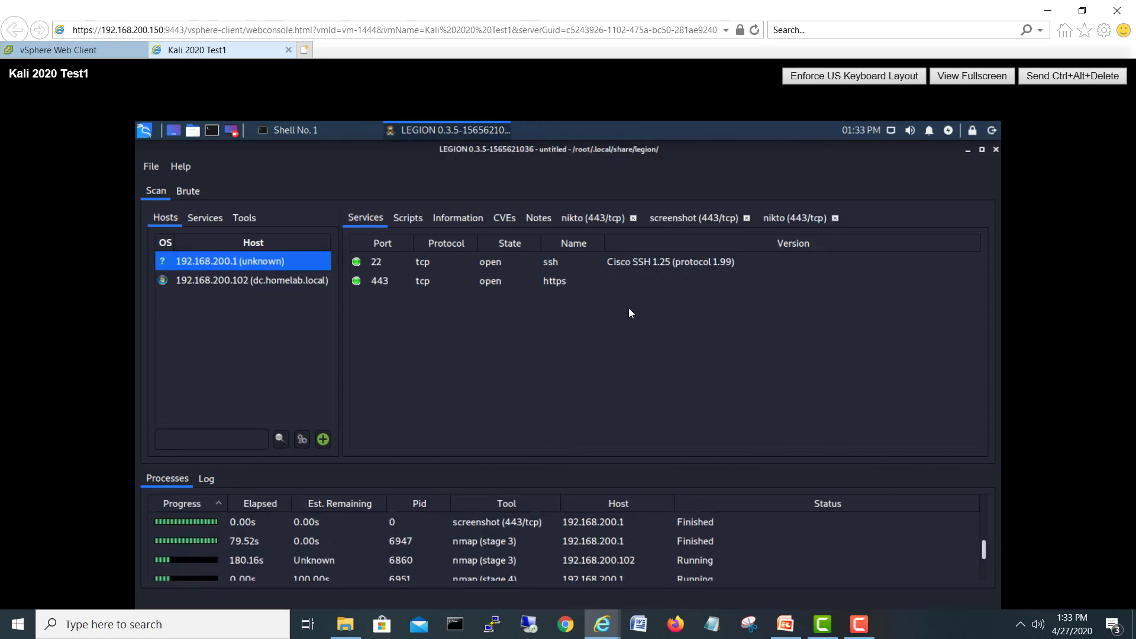
{"action": "left_click", "coordinate": [543, 264]}
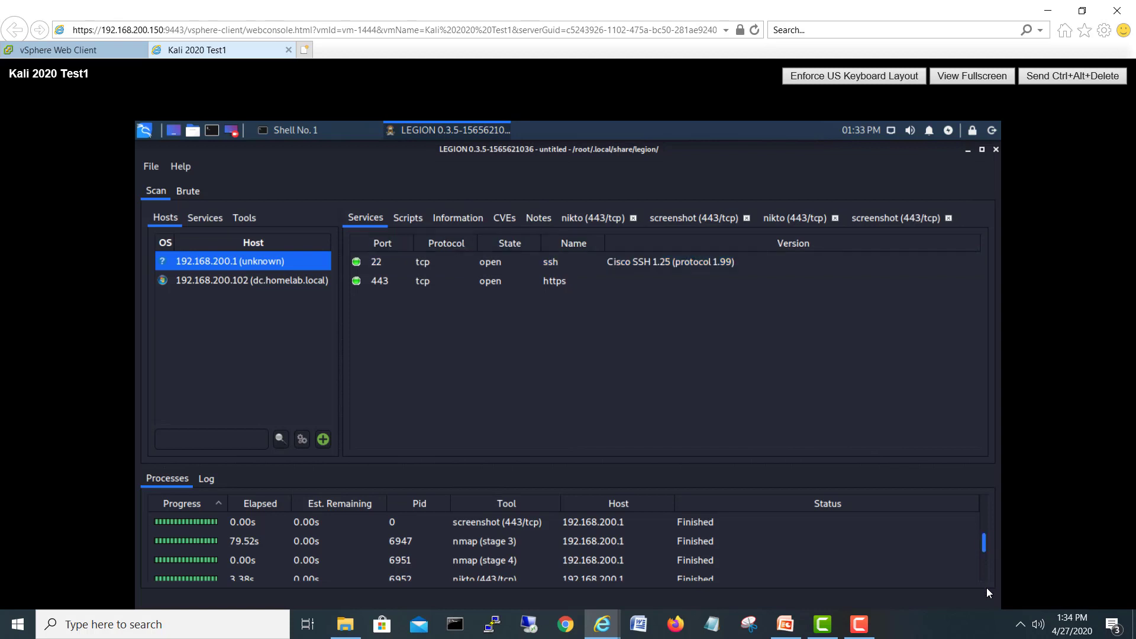
{"action": "scroll", "coordinate": [984, 546], "scroll_direction": "up", "scroll_amount": 1}
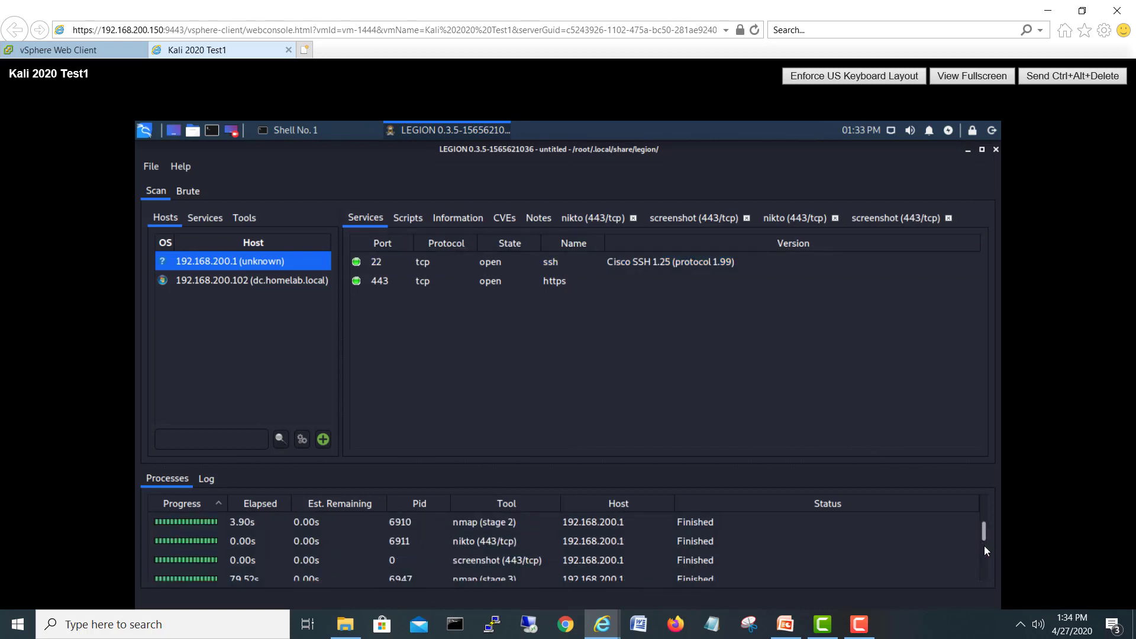
{"action": "left_click_drag", "start_coordinate": [986, 536], "coordinate": [988, 591]}
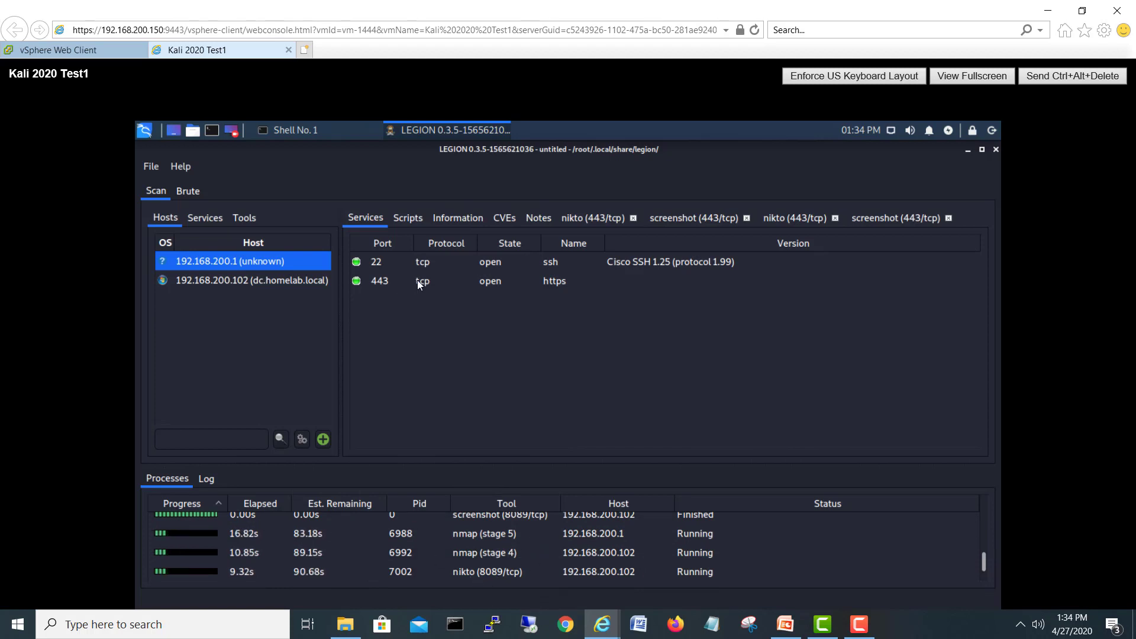
- Examine both sets of nikto and screenshot results for port 443 of host 192.168.200.1
{"action": "left_click", "coordinate": [786, 220]}
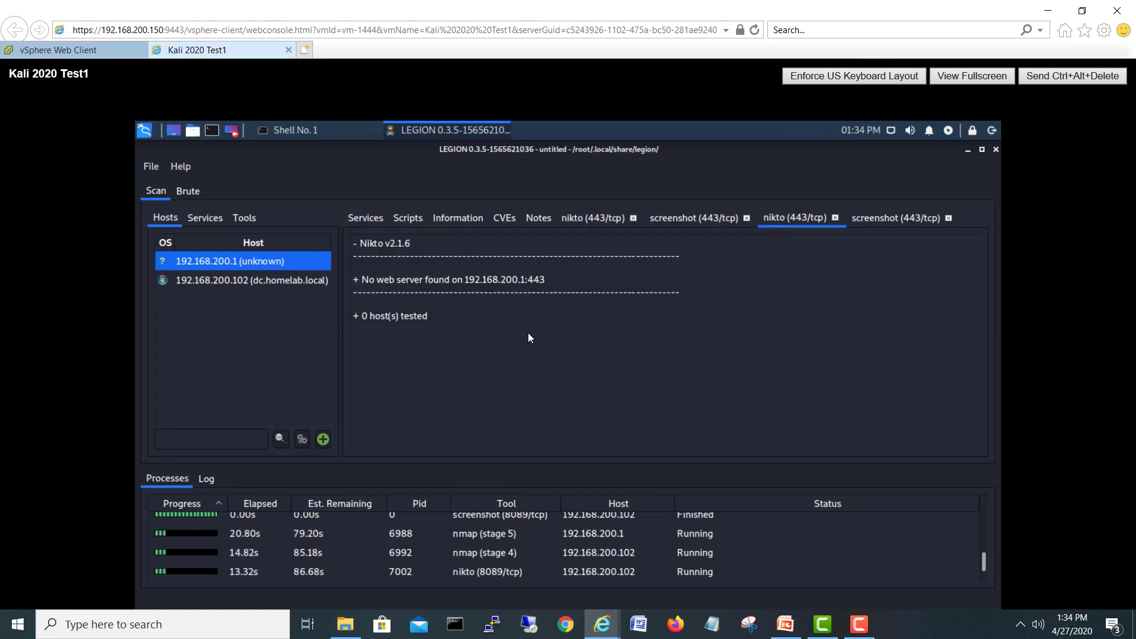
{"action": "left_click", "coordinate": [902, 217]}
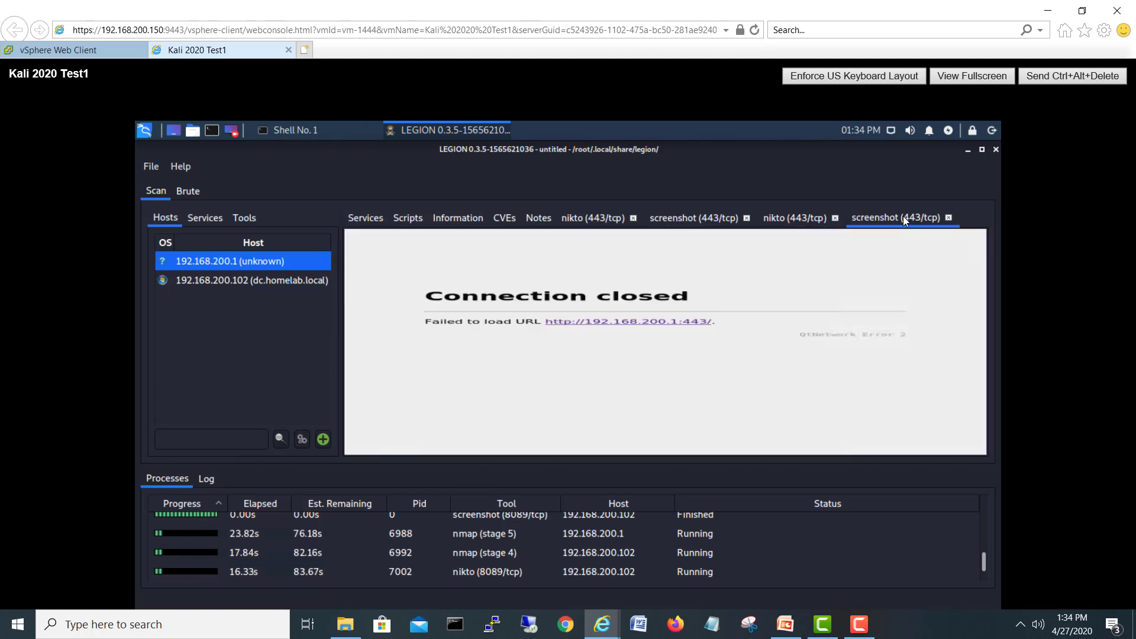
{"action": "left_click", "coordinate": [813, 217]}
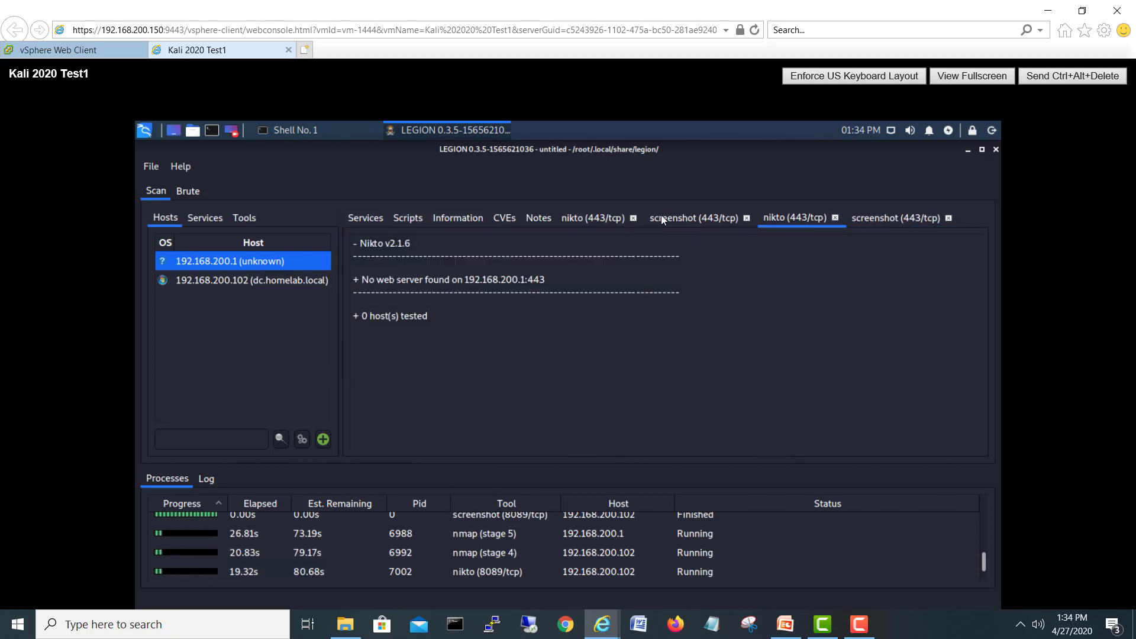
{"action": "left_click", "coordinate": [694, 219]}
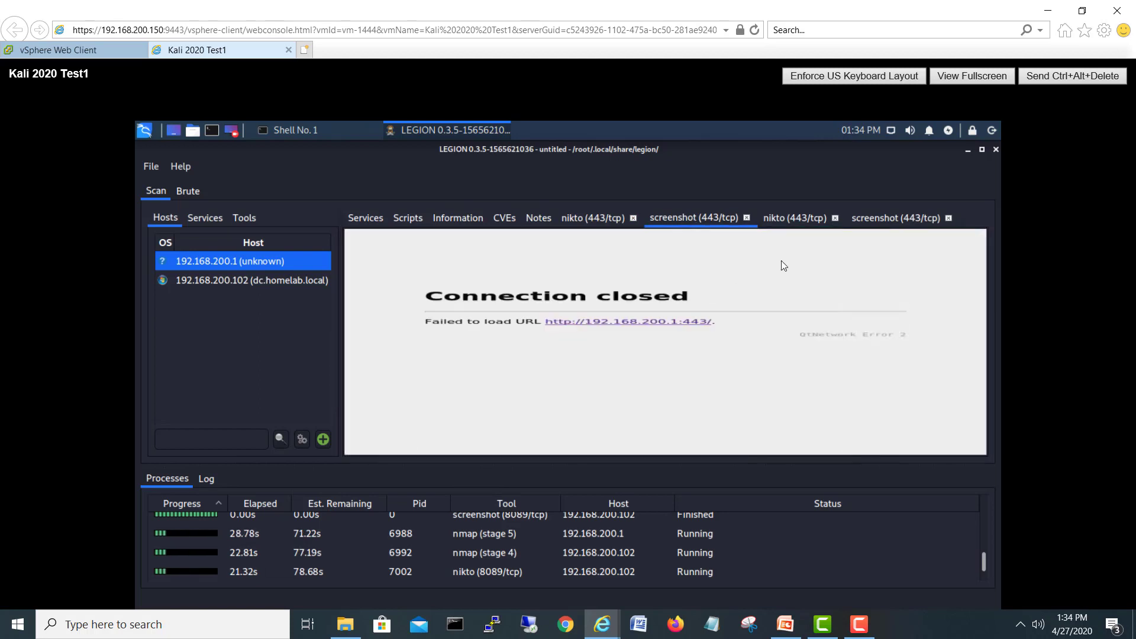
{"action": "left_click", "coordinate": [787, 225]}
{"action": "left_click", "coordinate": [599, 219]}
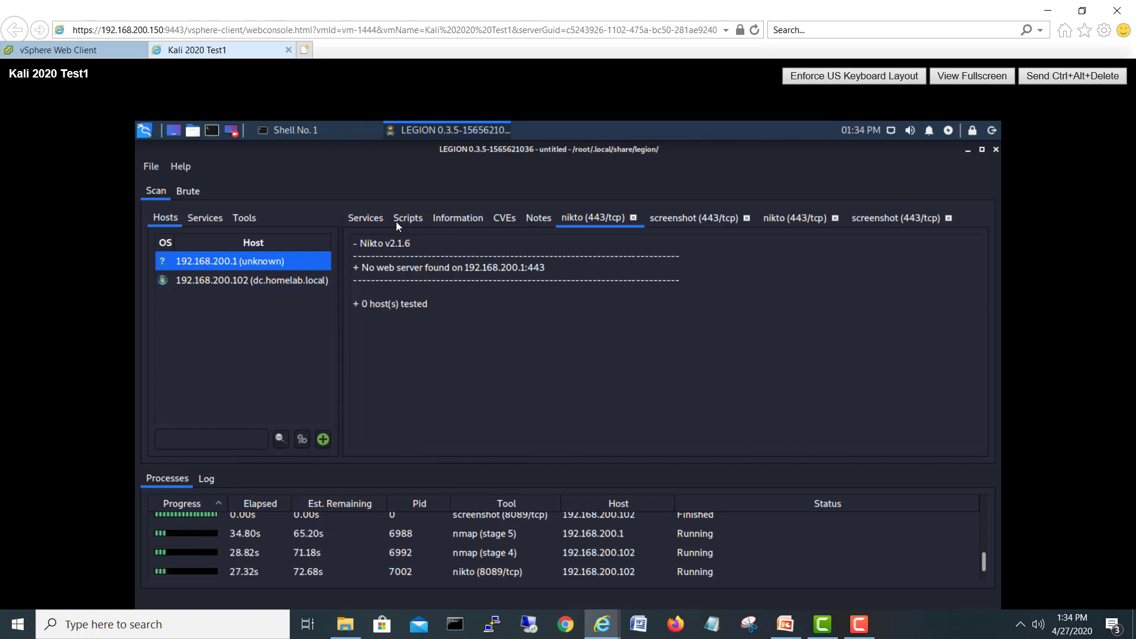
- Return to the services of host 192.168.200.1, and check the scan log and the process list
{"action": "left_click", "coordinate": [365, 216]}
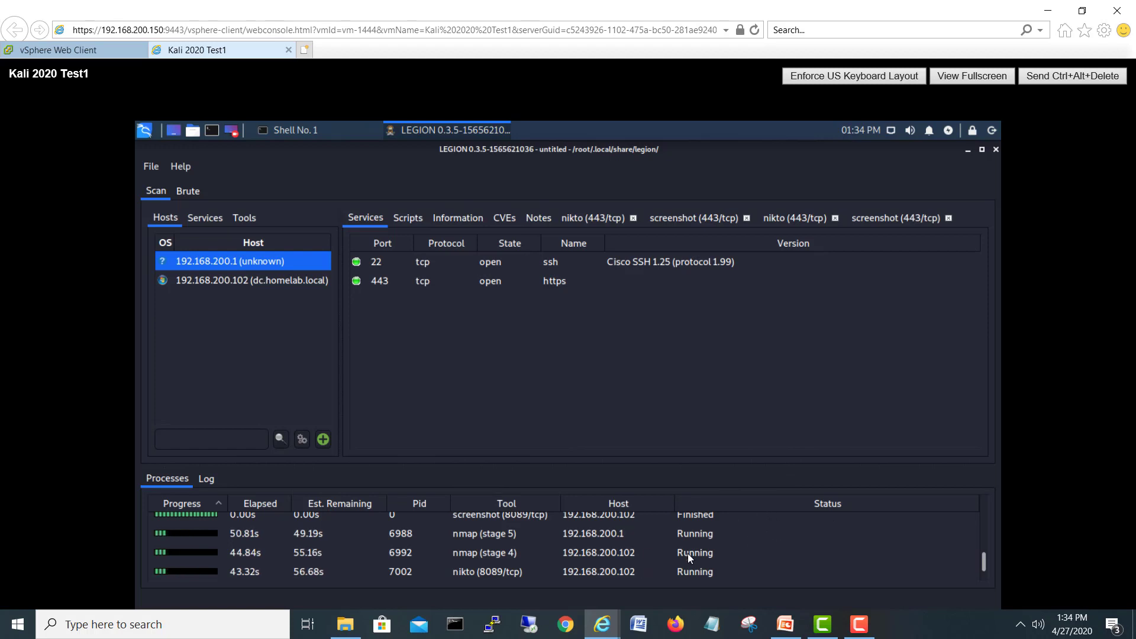
{"action": "left_click", "coordinate": [208, 480]}
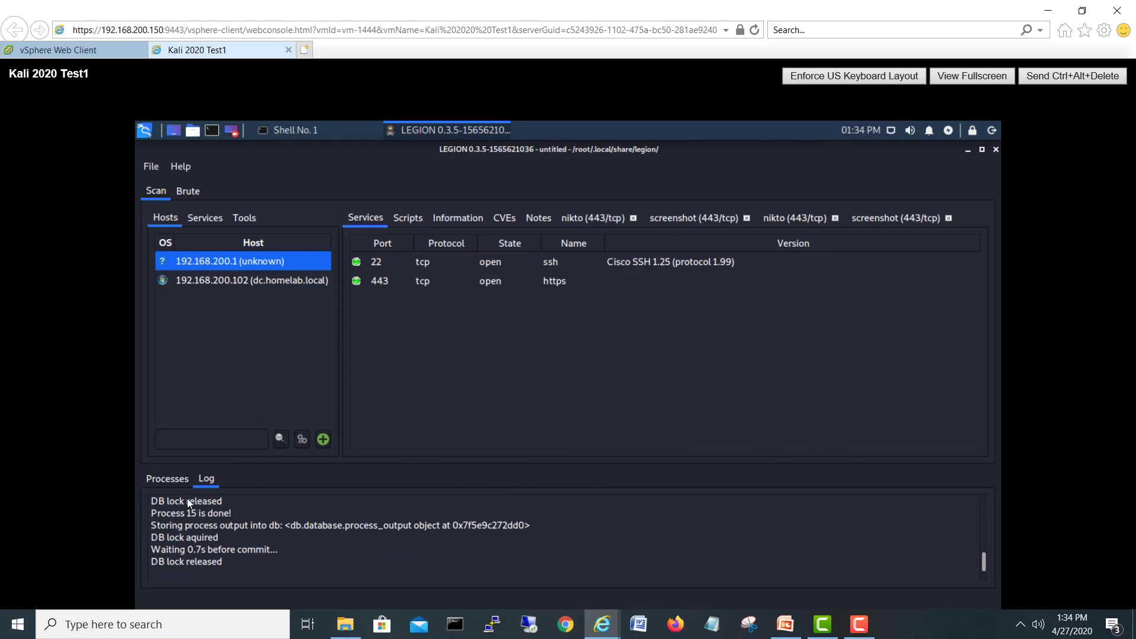
{"action": "left_click", "coordinate": [169, 478]}
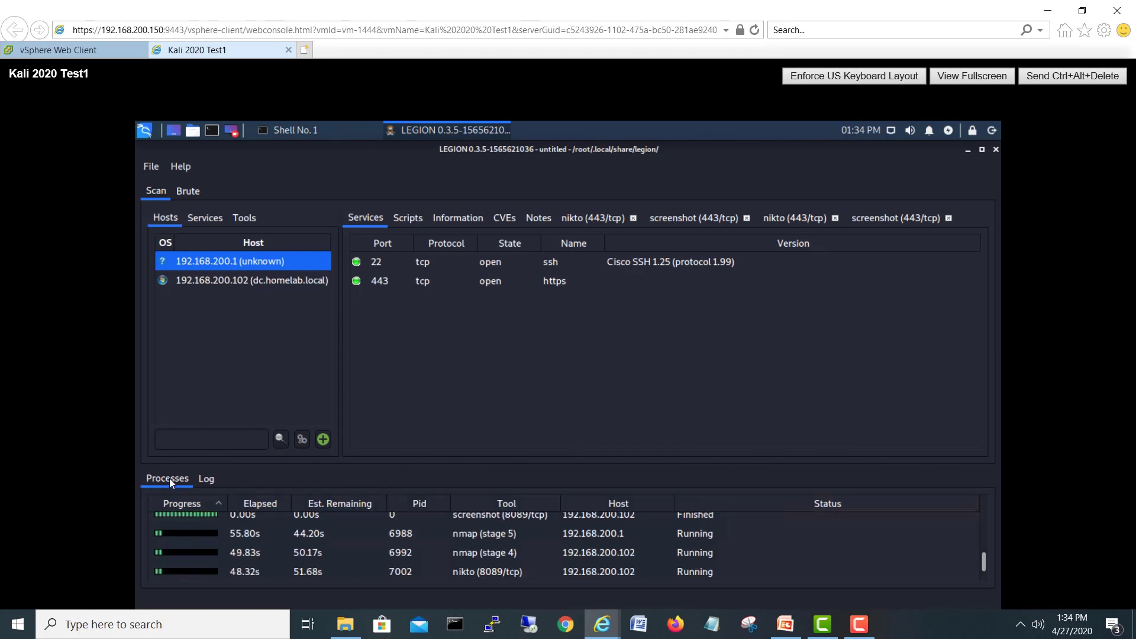
- Examine the full list of open ports of host 192.168.200.102, and recheck the services of 192.168.200.1
{"action": "left_click", "coordinate": [238, 283]}
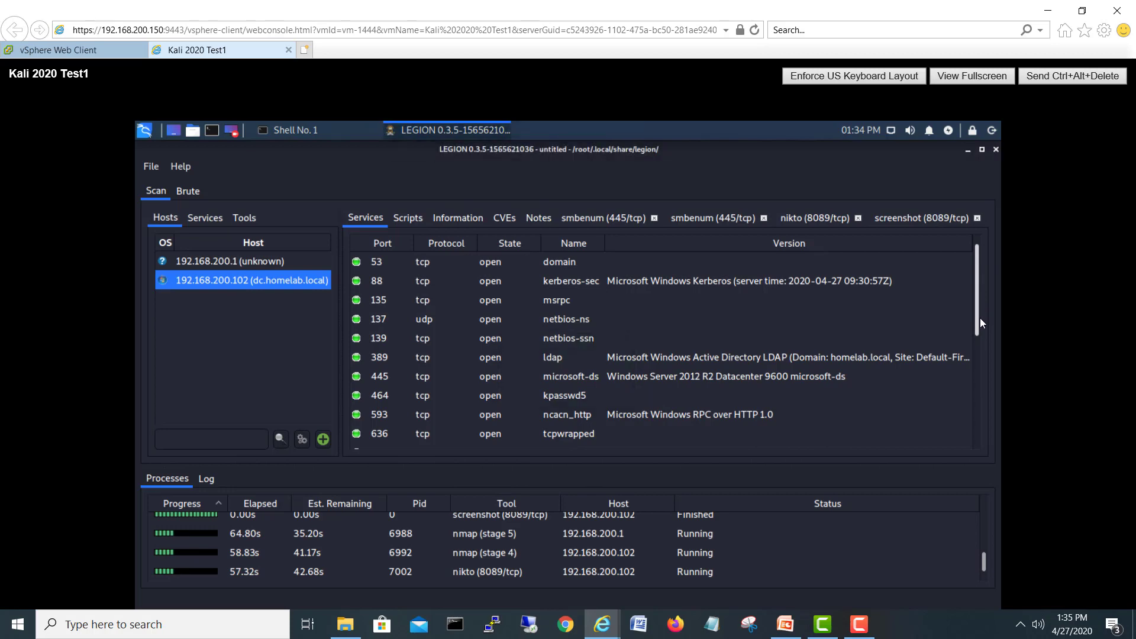
{"action": "left_click_drag", "start_coordinate": [976, 323], "coordinate": [975, 439]}
{"action": "left_click_drag", "start_coordinate": [978, 390], "coordinate": [970, 287]}
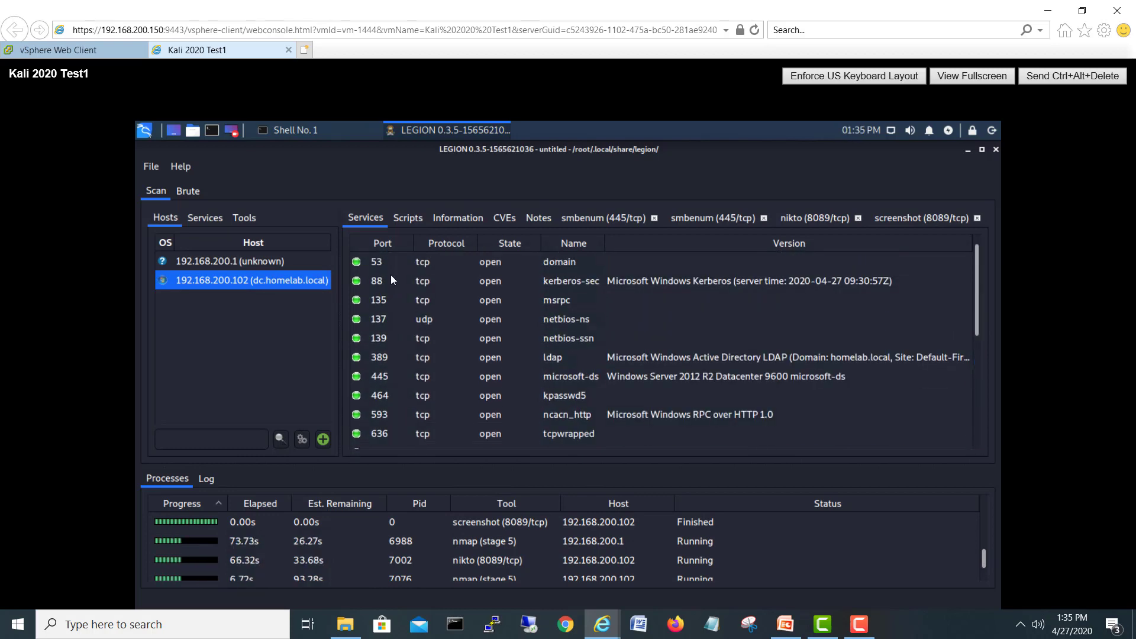
{"action": "left_click", "coordinate": [253, 266]}
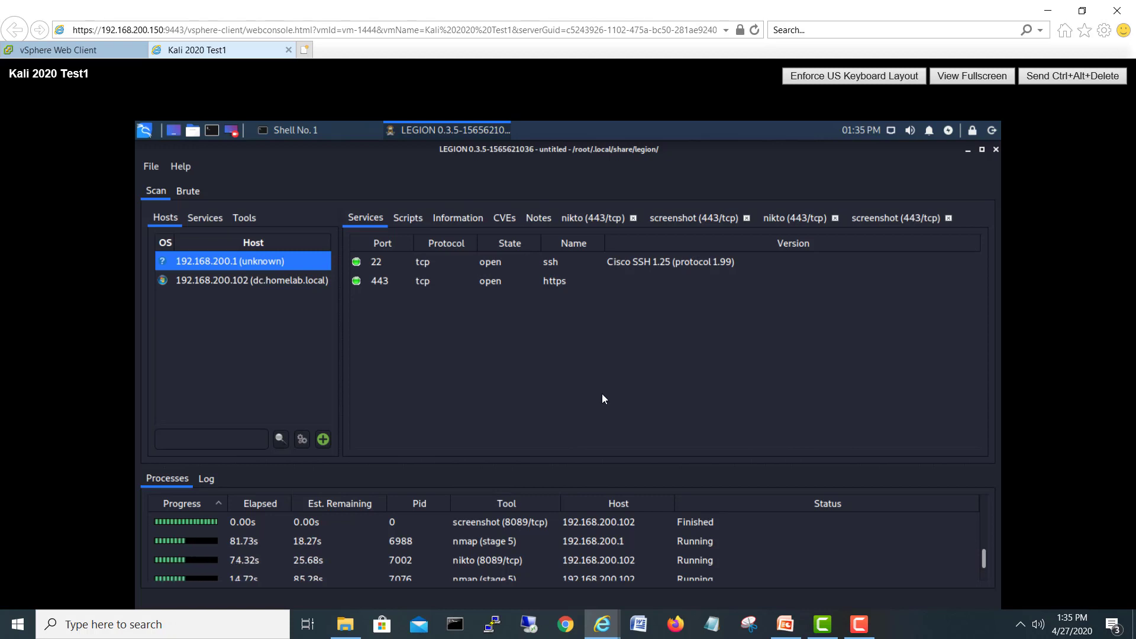
{"action": "left_click", "coordinate": [863, 635]}
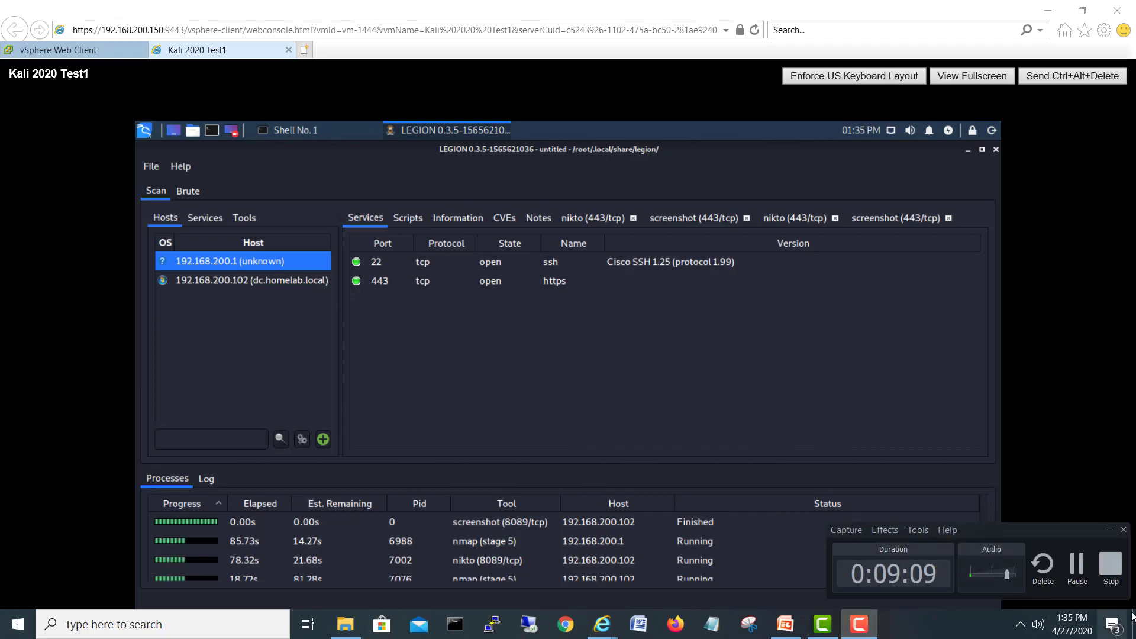